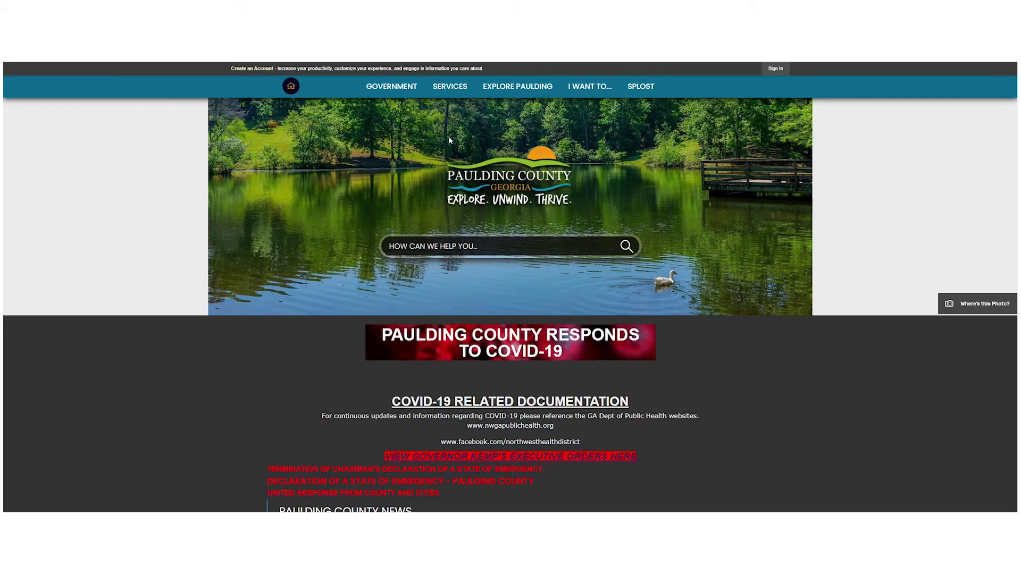
Open the Business License page from the Government menu's County Departments list.
mouse_move(391, 88)
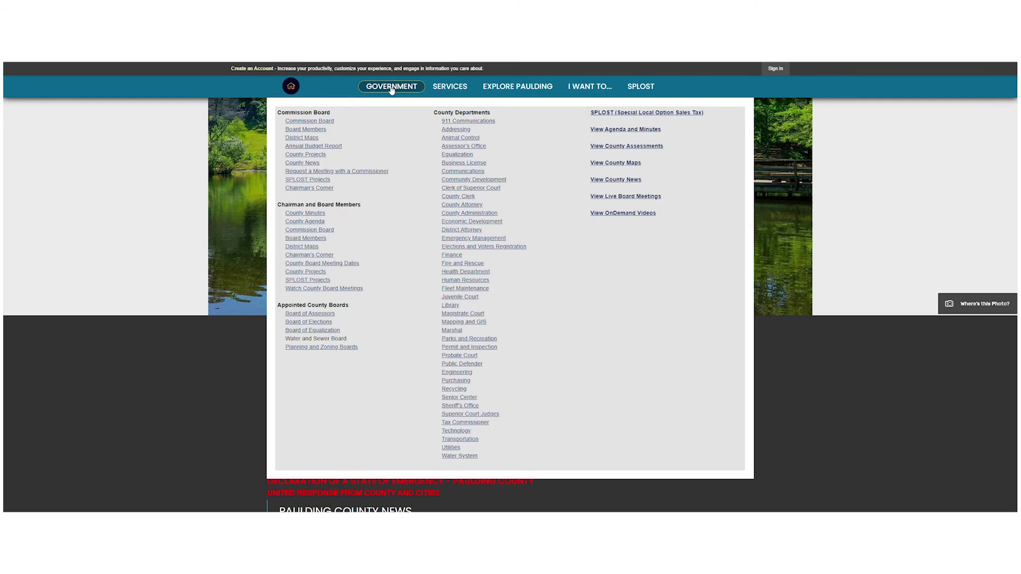
click(455, 163)
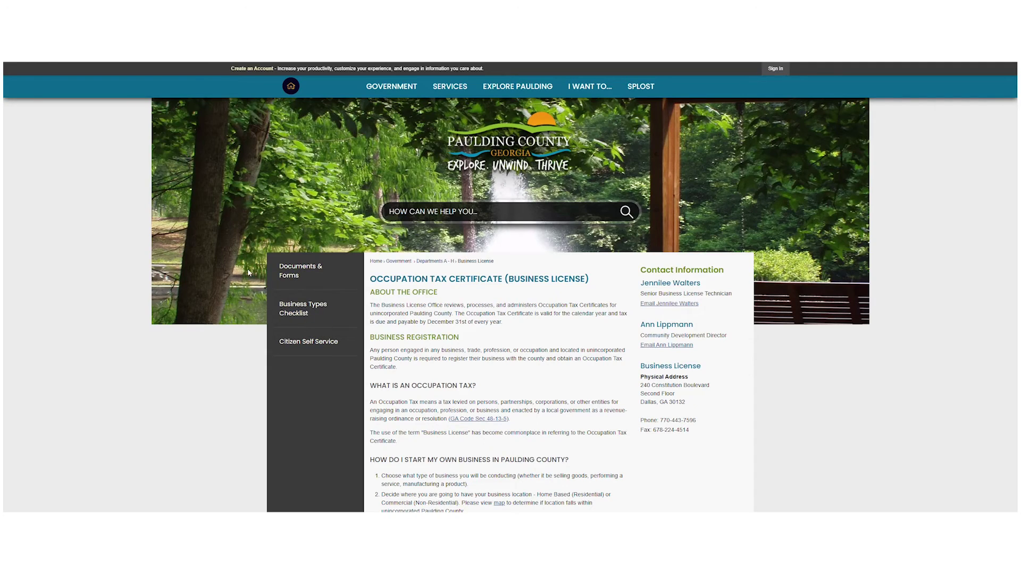
Go through the Citizen Self Service portal sign-in page to the Self-Registration form.
click(298, 348)
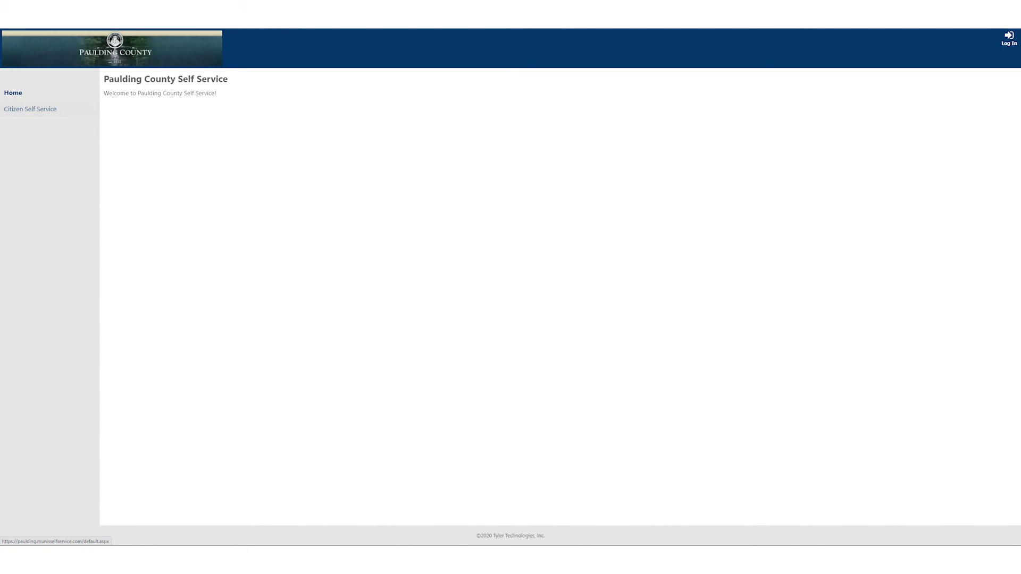
click(19, 115)
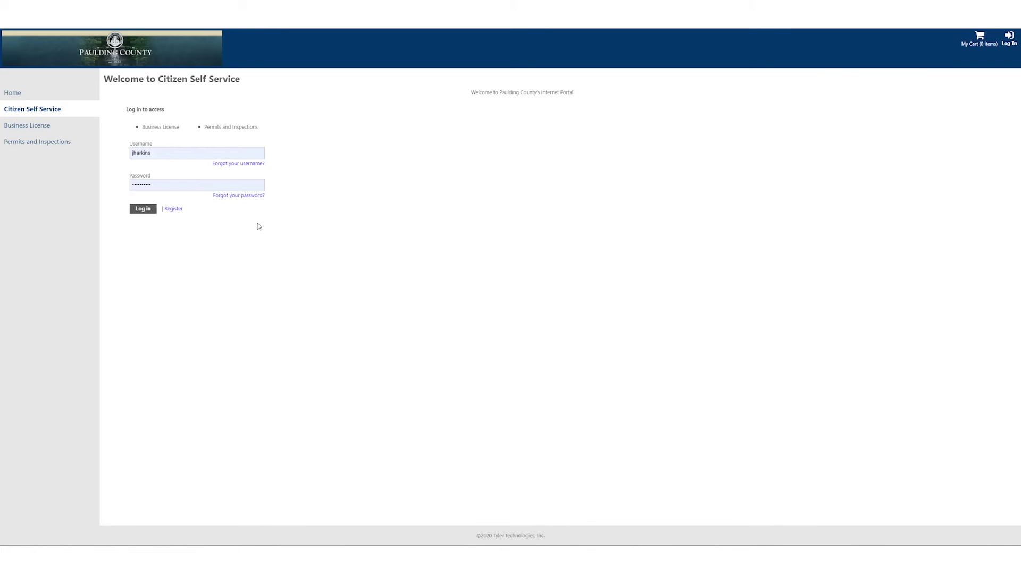
click(173, 209)
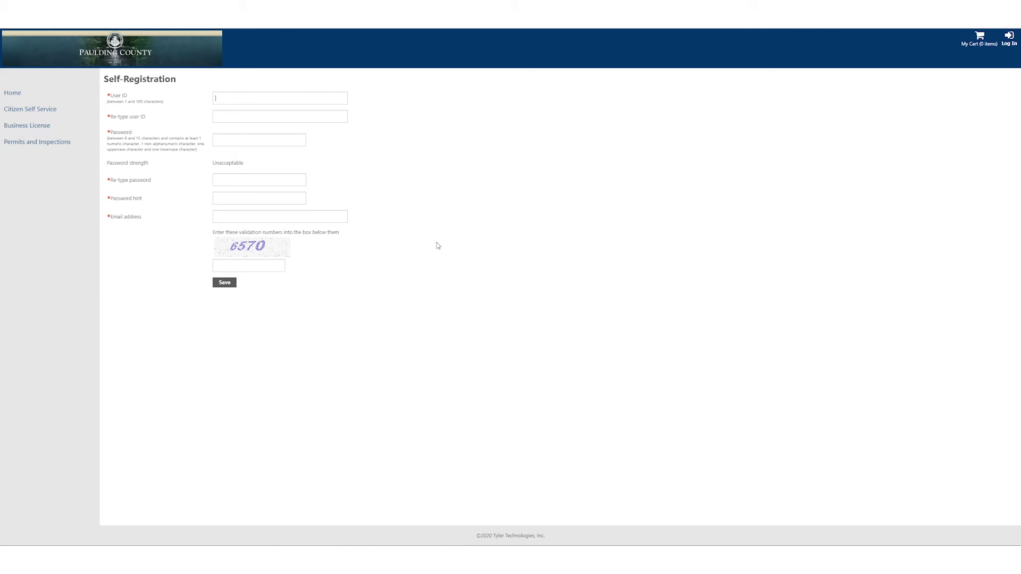
Enter the user ID, password and the account e-mail address in the registration form.
text(Test)
text(1)
text(Test)
Submit the Self-Registration form to sign in and open Account Settings.
key(Return)
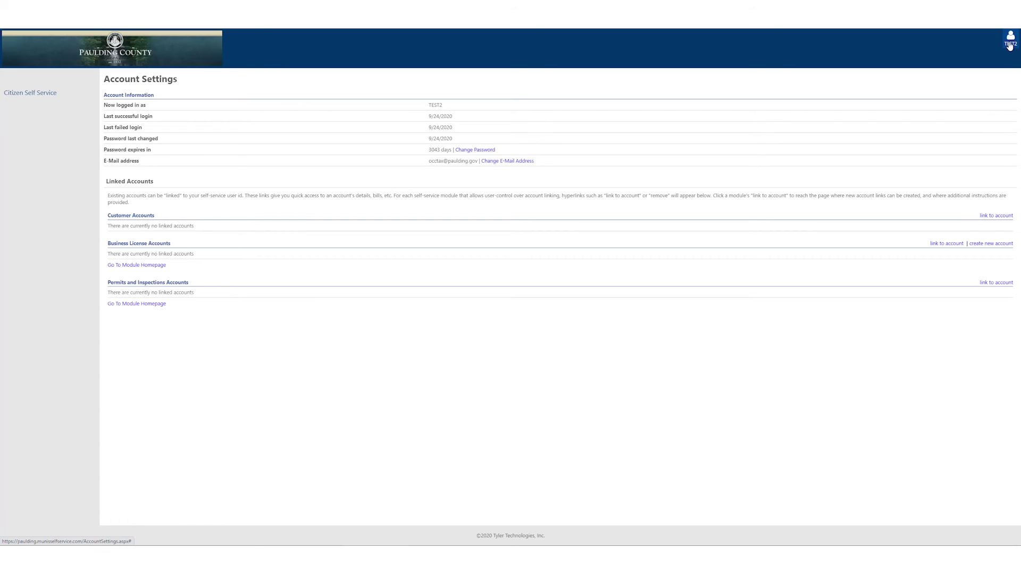
click(1010, 47)
click(997, 57)
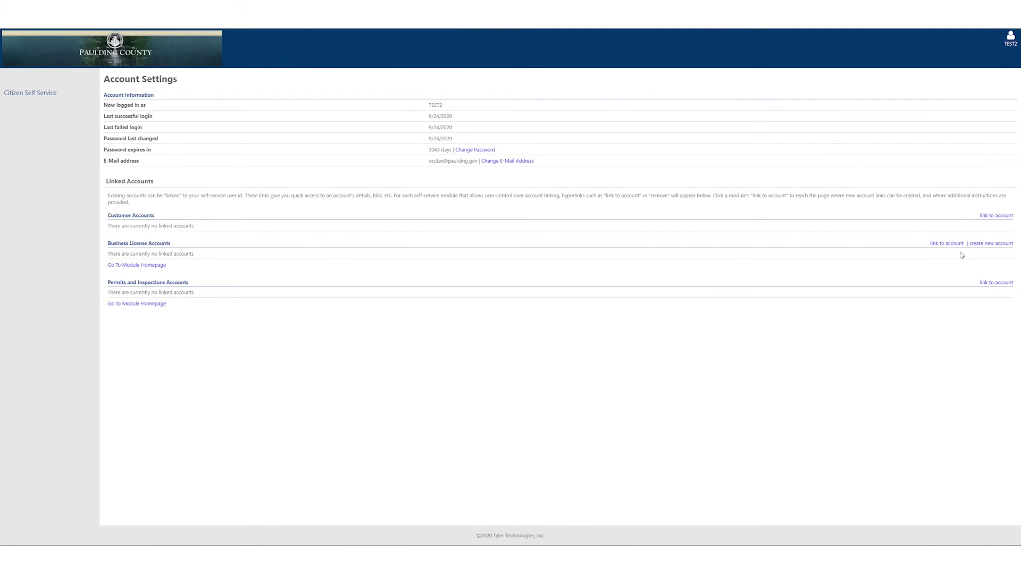
Create a Business License account with the owner's name, e-mail and DBA 'Business License Rocks'.
click(988, 247)
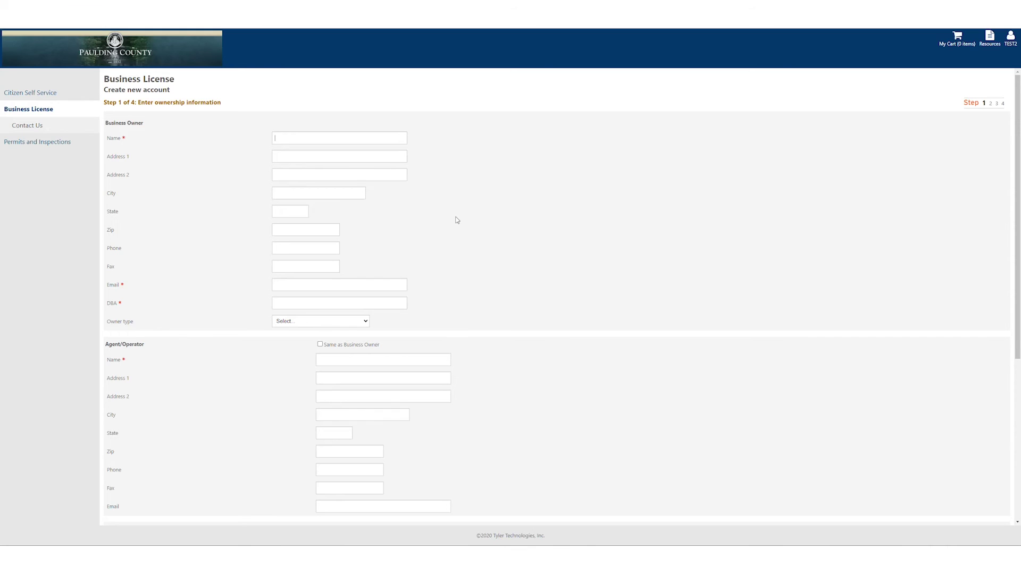
key(Tab)
key(Tab)
click(292, 267)
key(Tab)
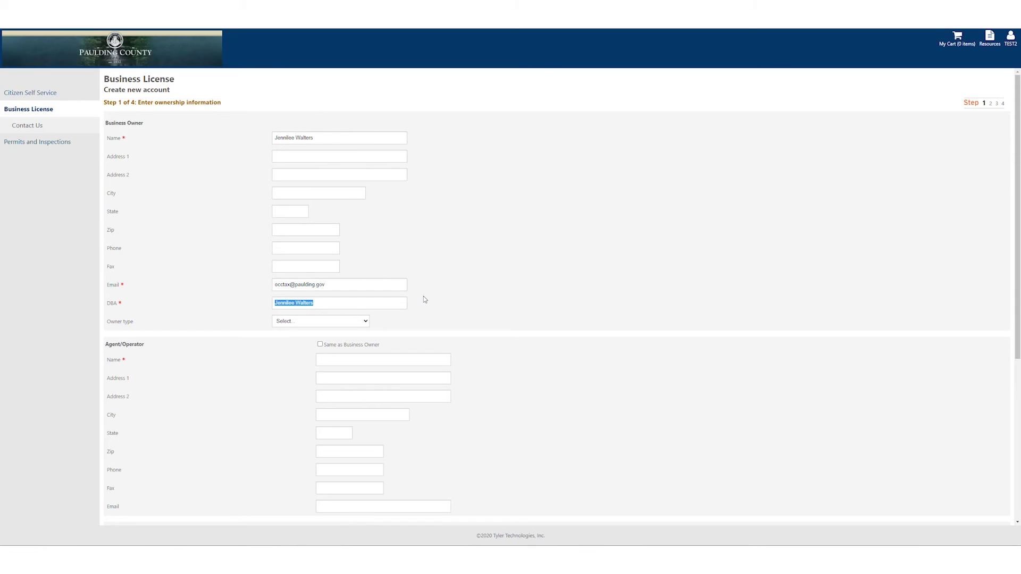
text(Business License Rocks)
Set the owner type to INDIVIDUAL OWNERSHIP.
click(365, 322)
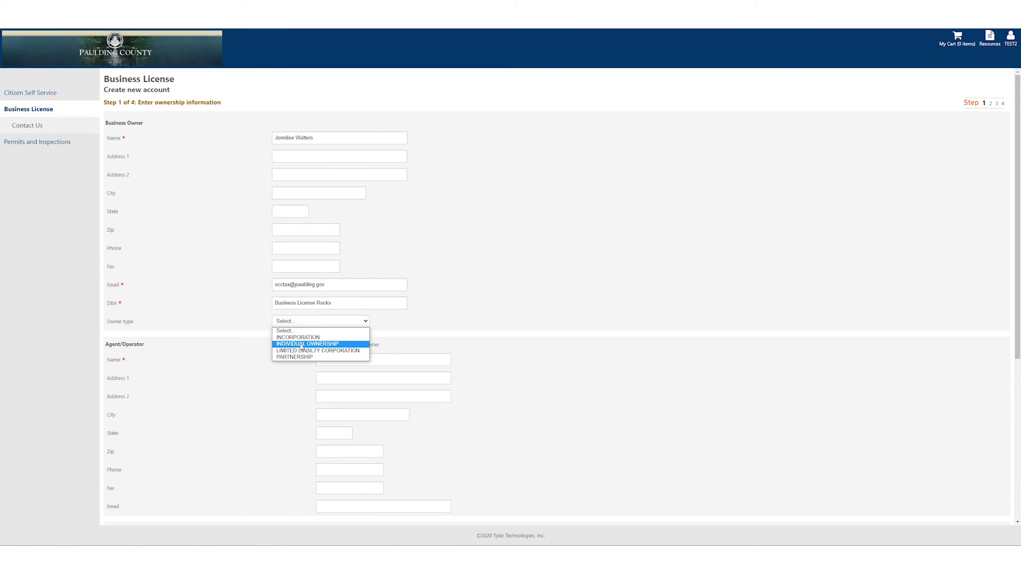
click(302, 346)
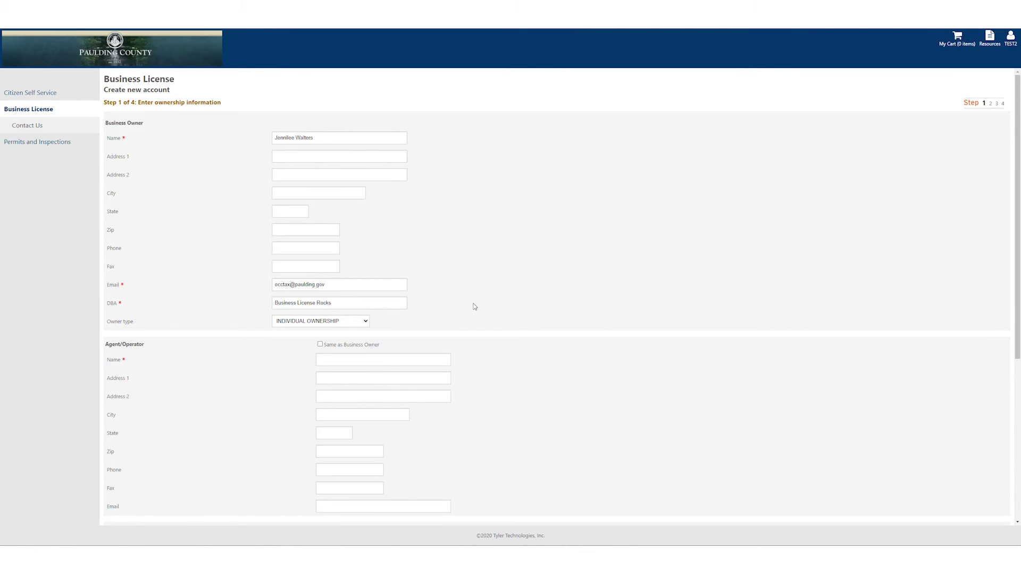
scroll(472, 310, down, 1)
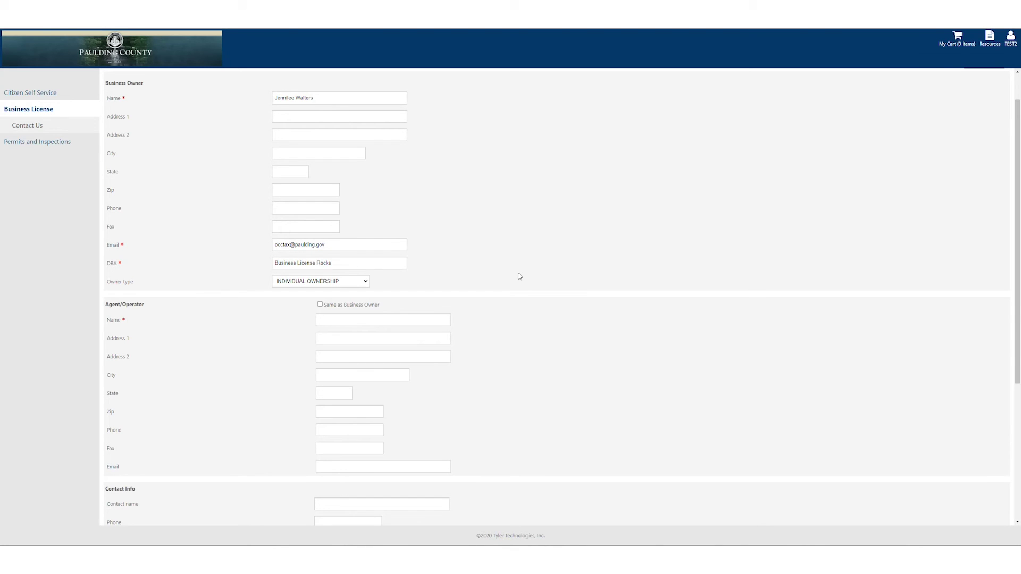
scroll(516, 279, down, 1)
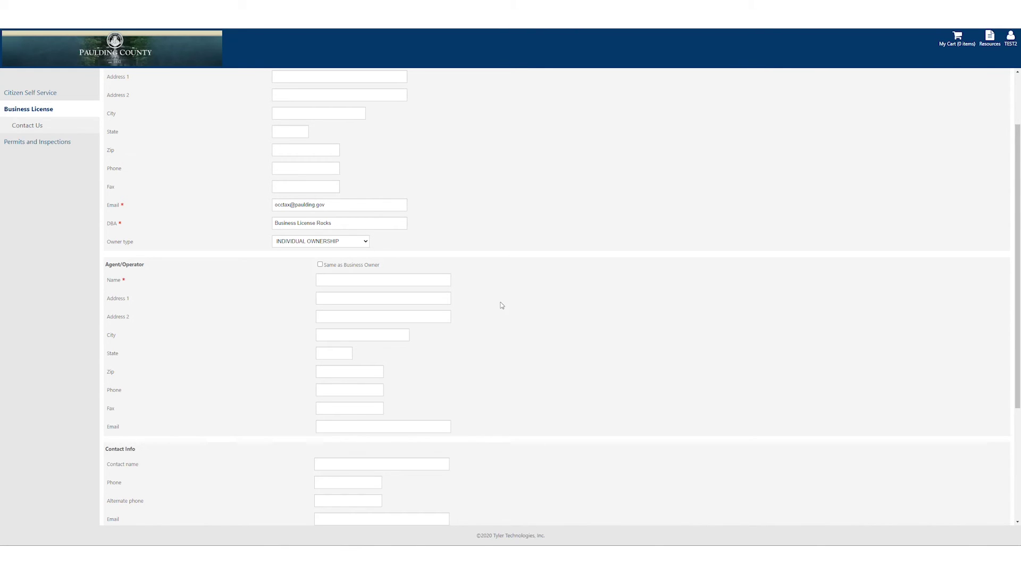
Mark the Agent/Operator as 'Same as Business Owner' and review the rest of the form.
click(320, 265)
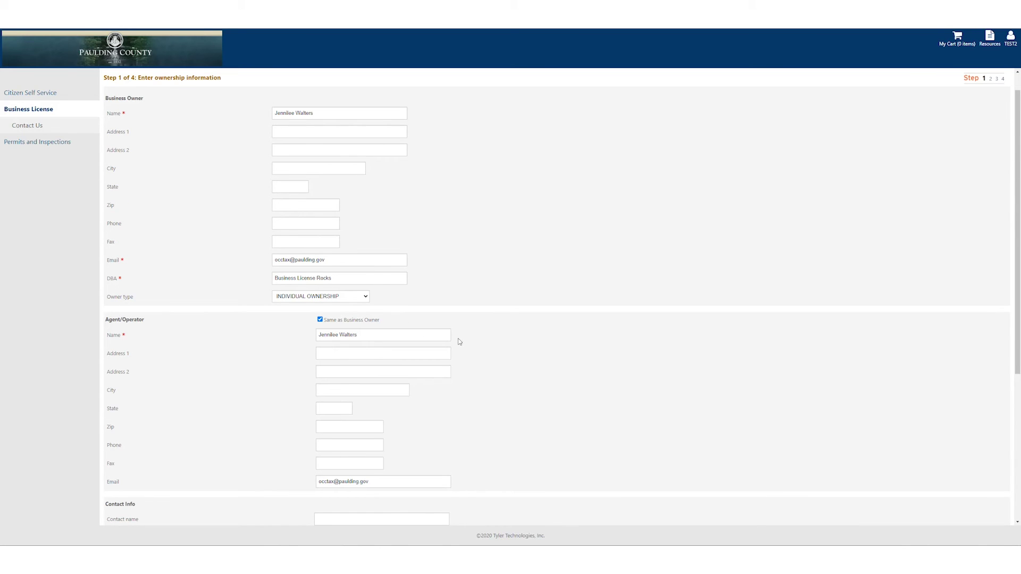
scroll(530, 353, down, 1)
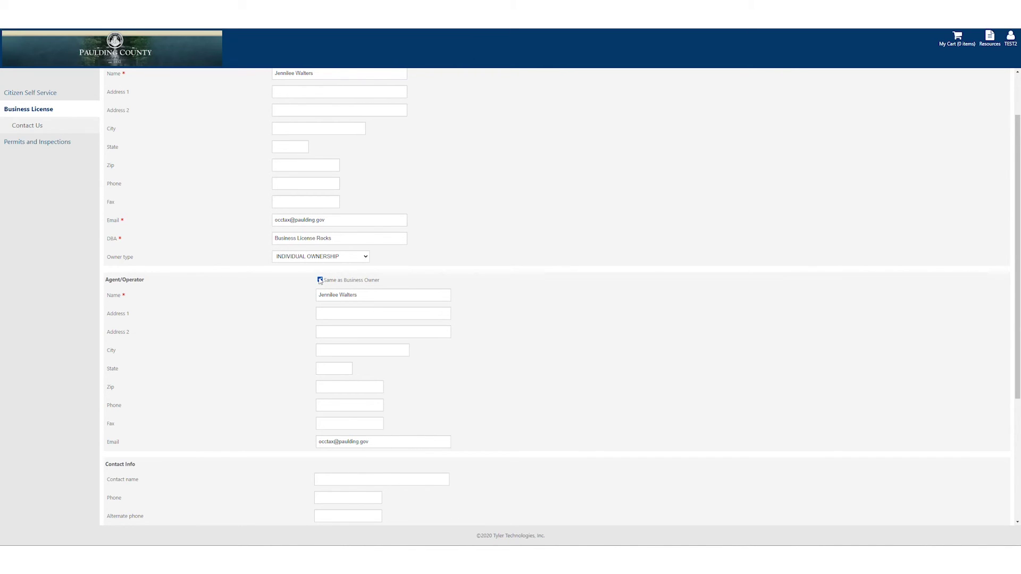
scroll(513, 340, down, 2)
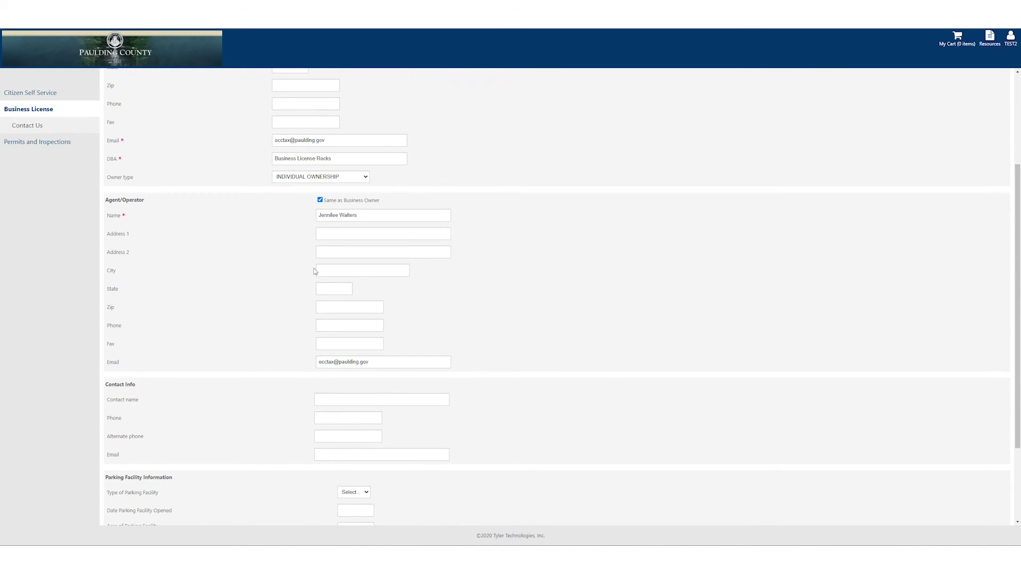
scroll(372, 218, up, 3)
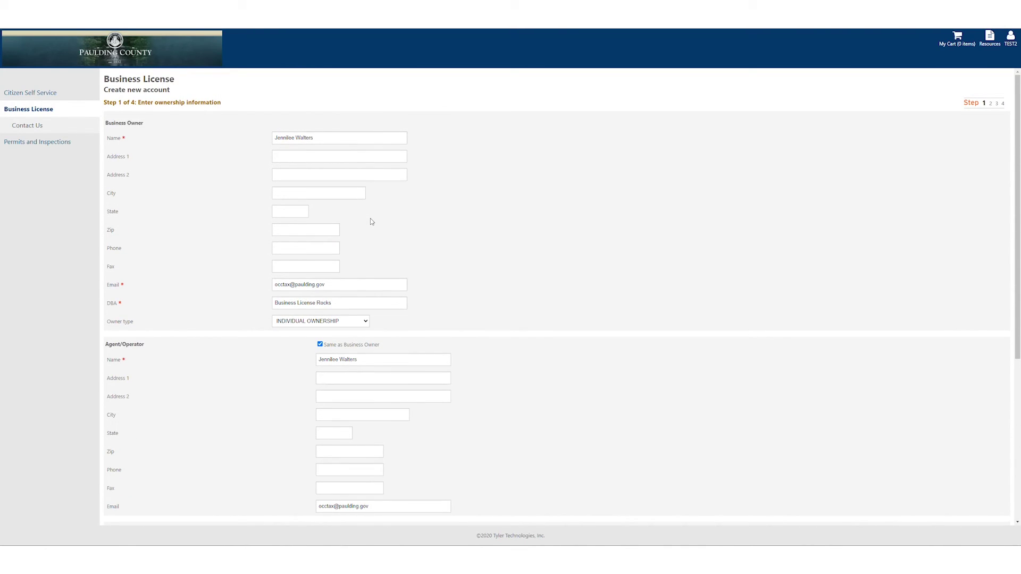
scroll(371, 221, down, 3)
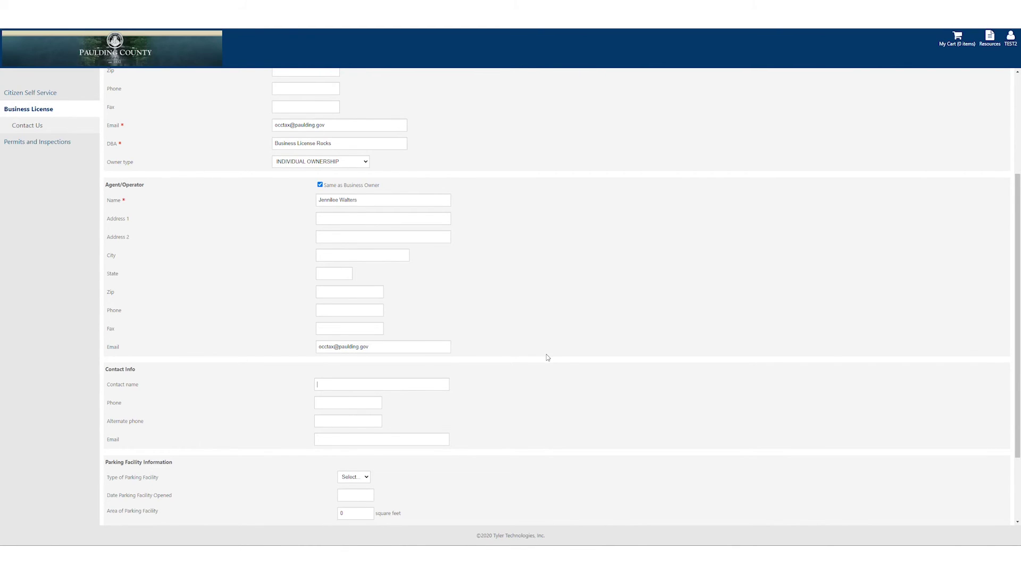
scroll(524, 361, down, 2)
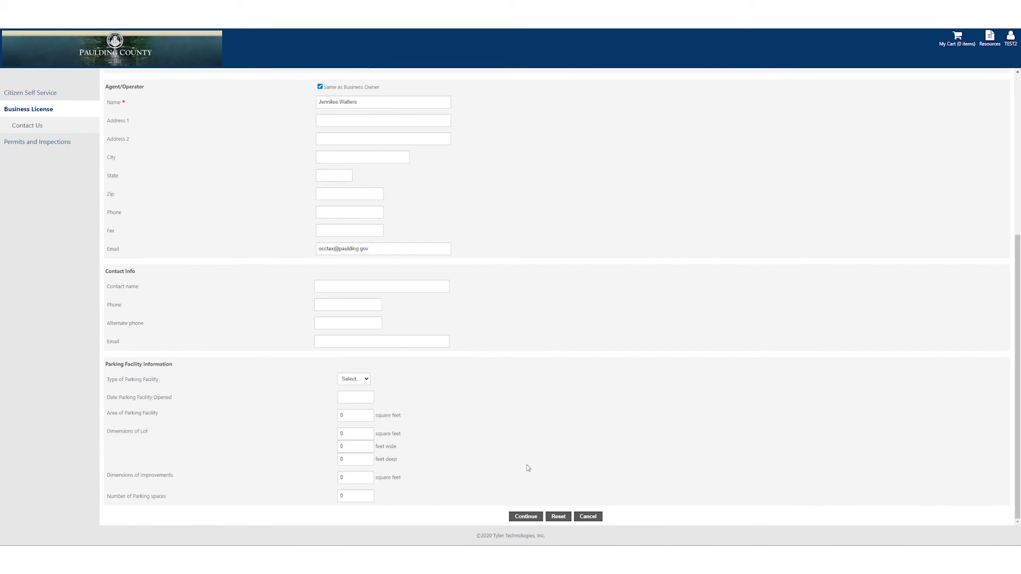
Continue from Step 1 to the Step 2 location search.
click(526, 516)
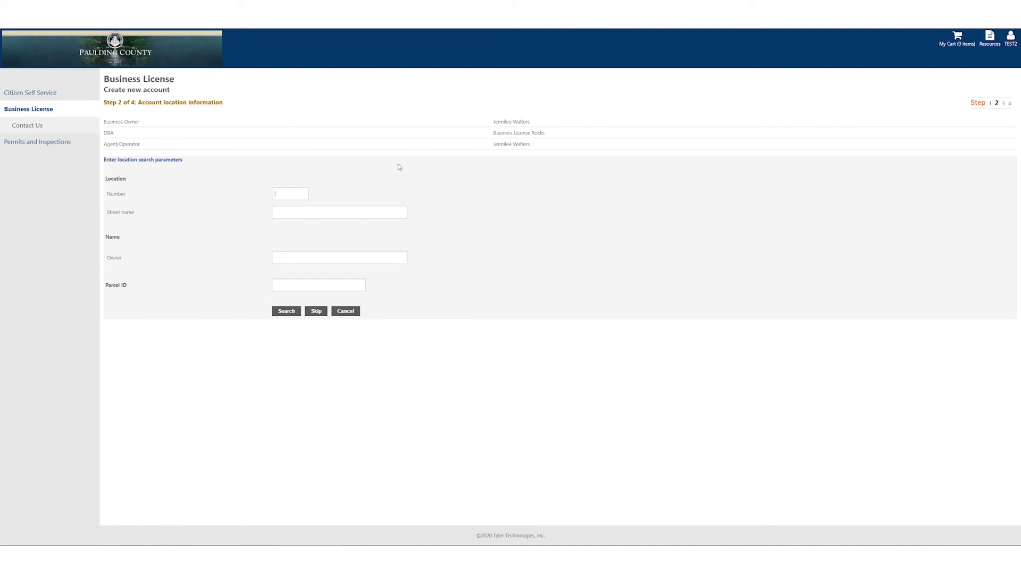
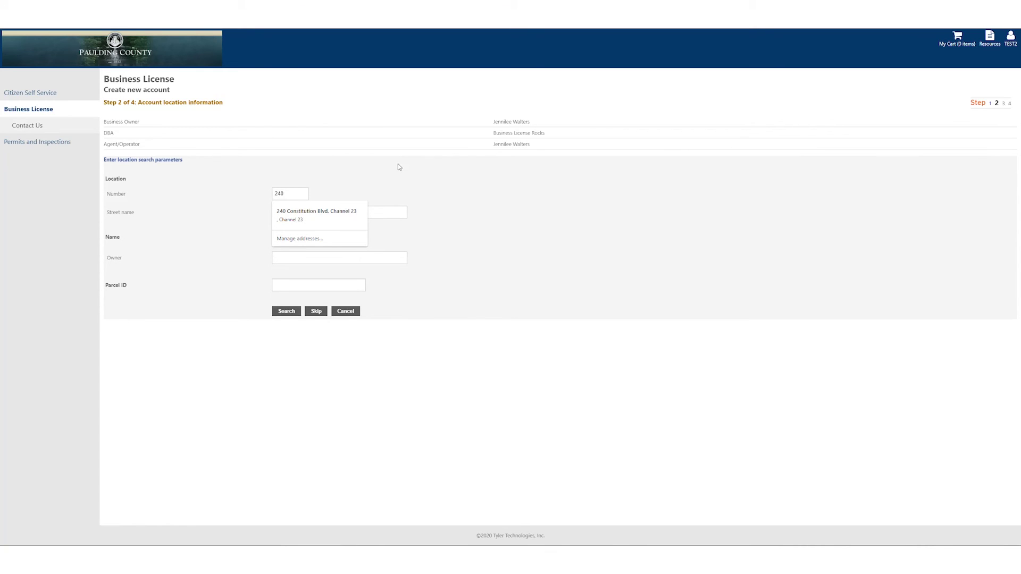
key(Tab)
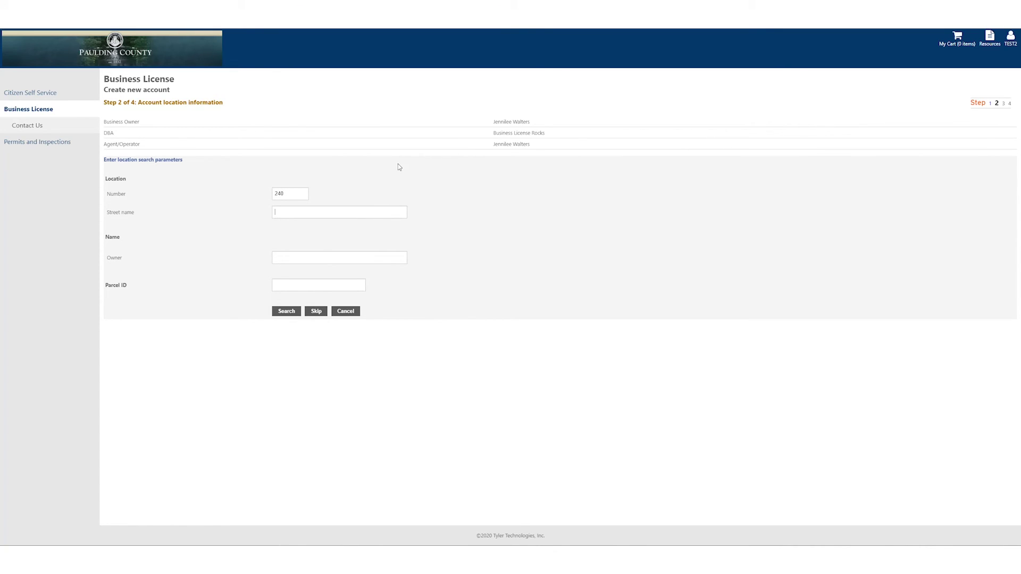
click(287, 311)
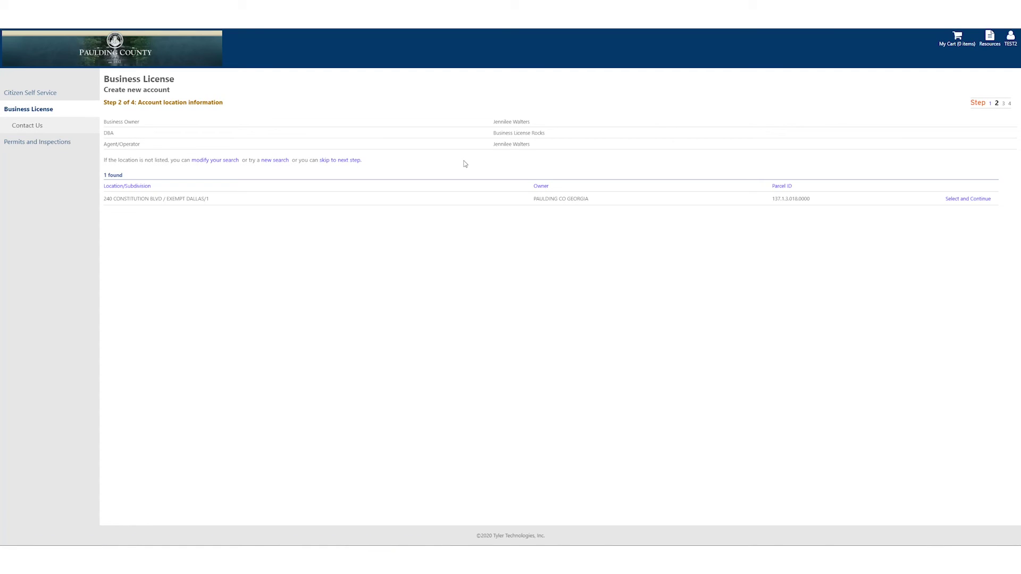
click(973, 201)
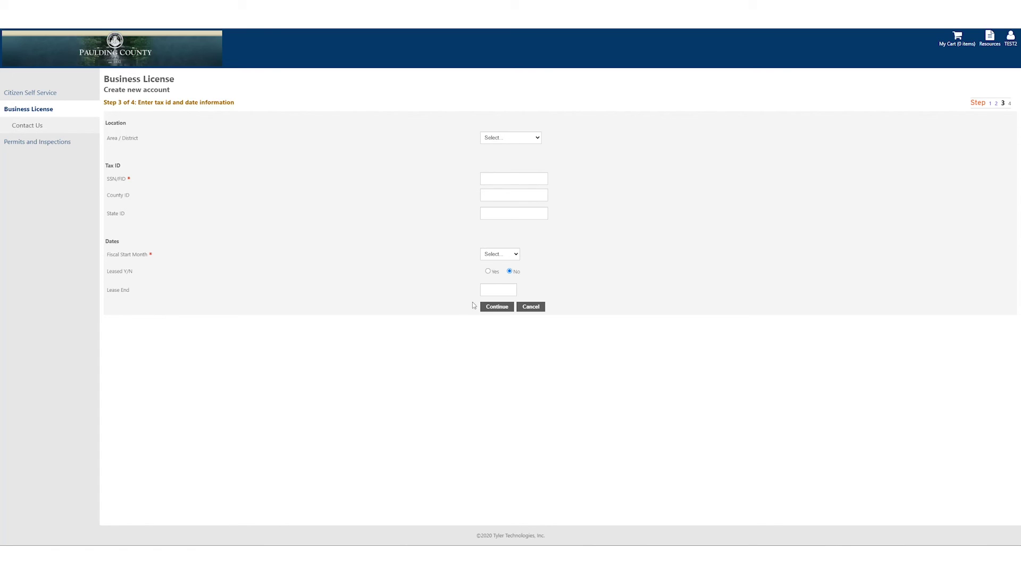
Set Area/District to HOME BASED and Fiscal Start Month to September.
click(538, 139)
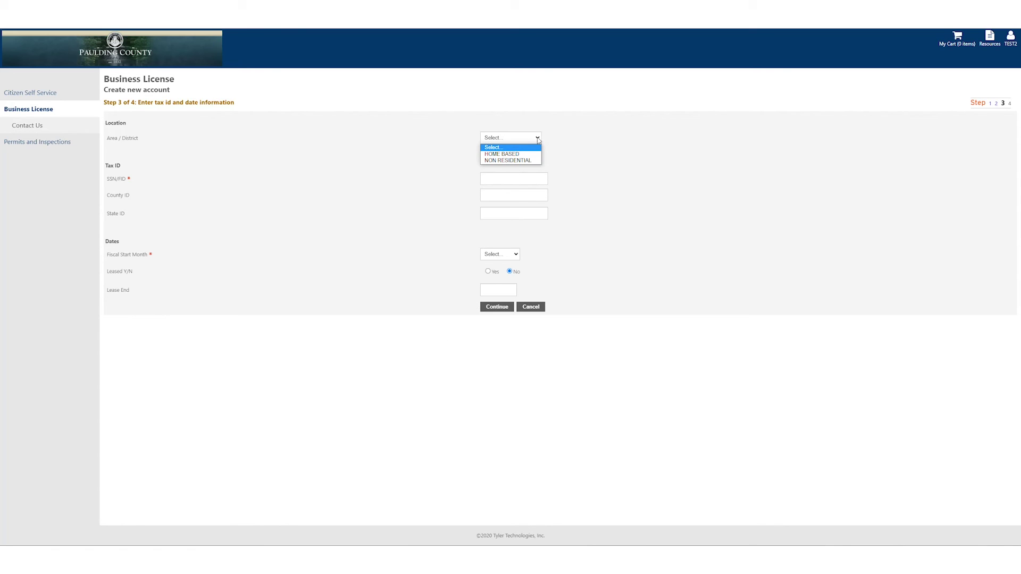
click(496, 155)
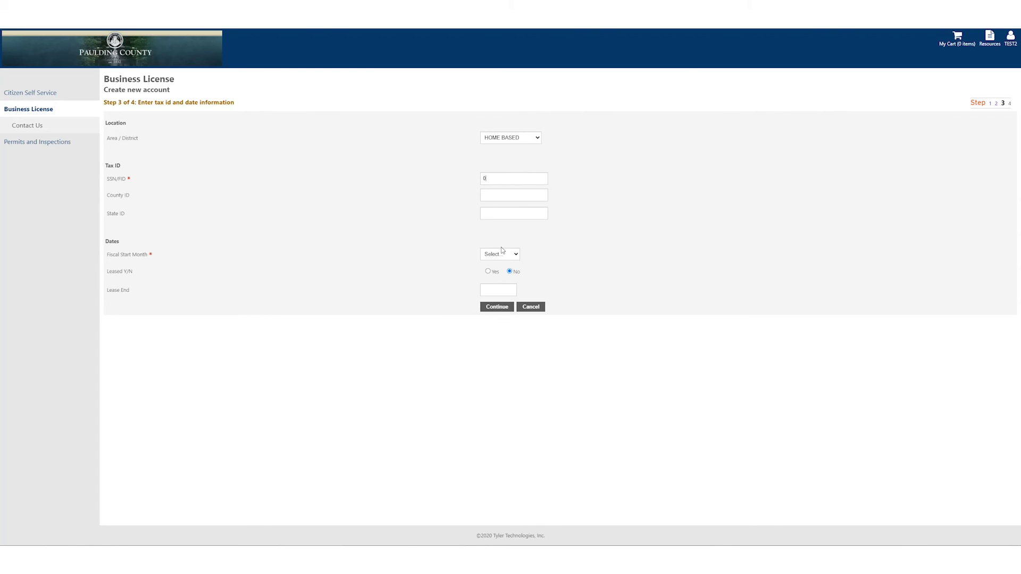
click(518, 258)
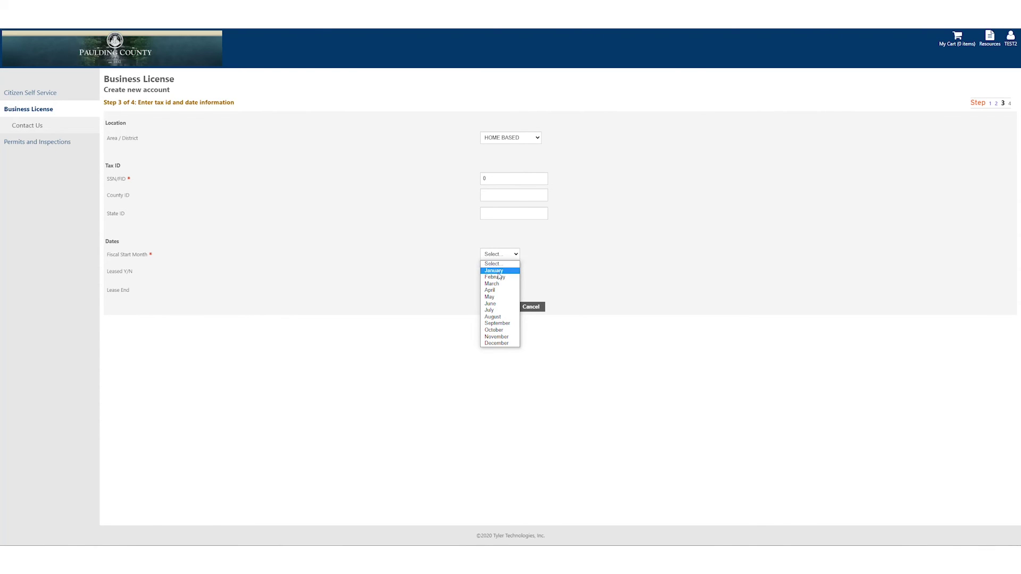
click(503, 324)
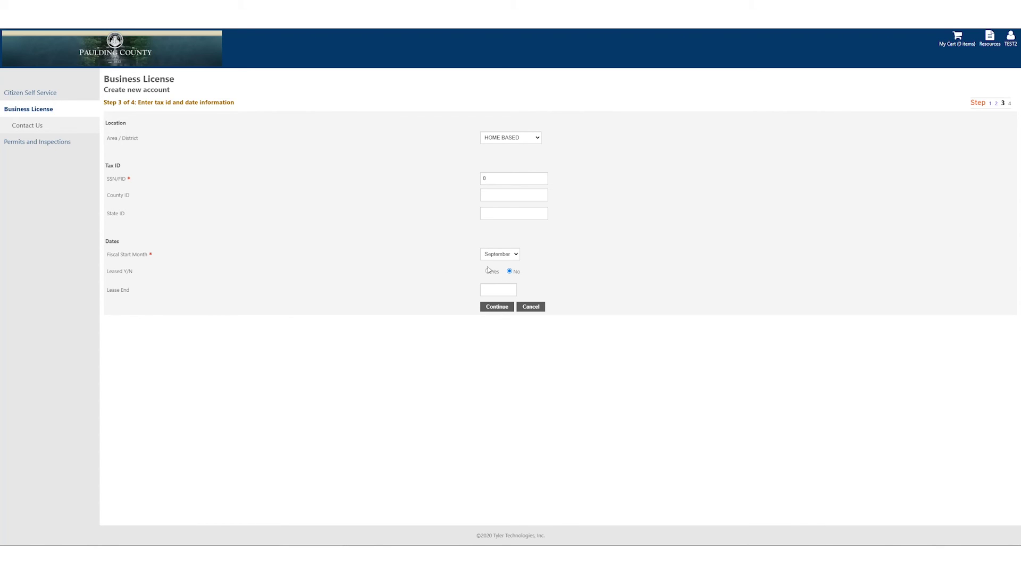
On the Step 4 review page, tick the accuracy acknowledgement and submit the application.
click(489, 310)
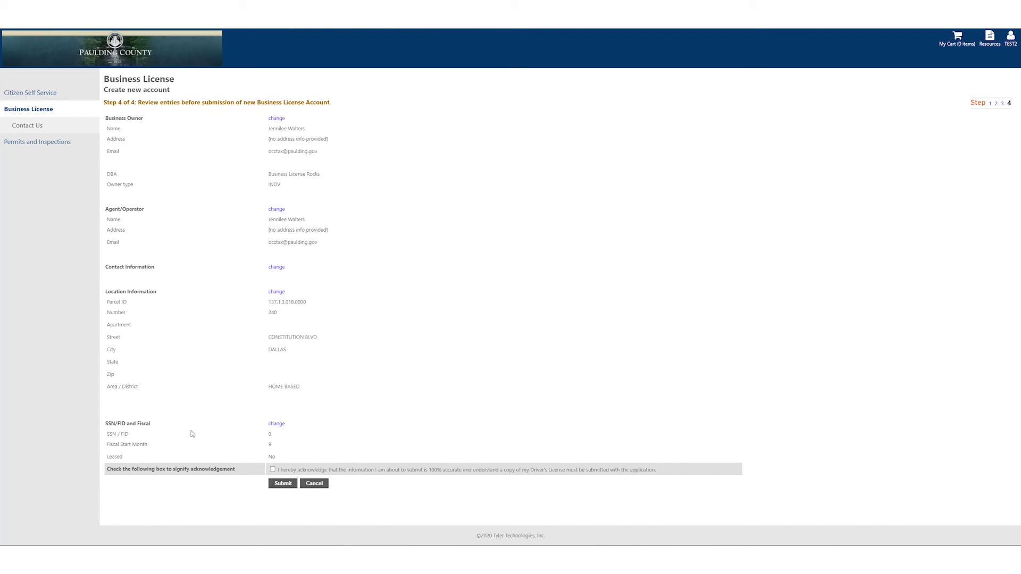
click(273, 470)
click(278, 485)
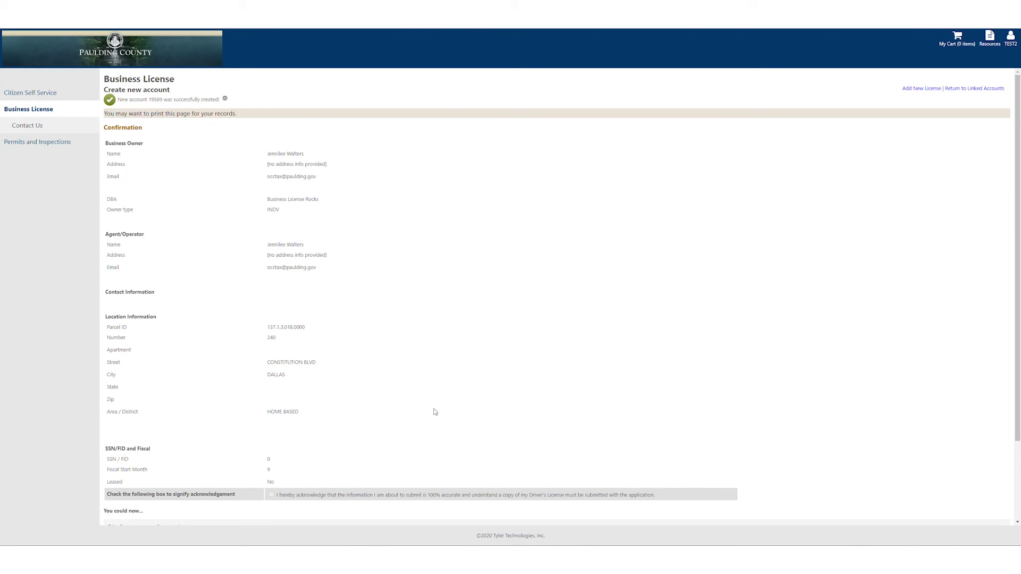
Scroll the confirmation summary down to the Attach documents section and back.
scroll(413, 381, down, 3)
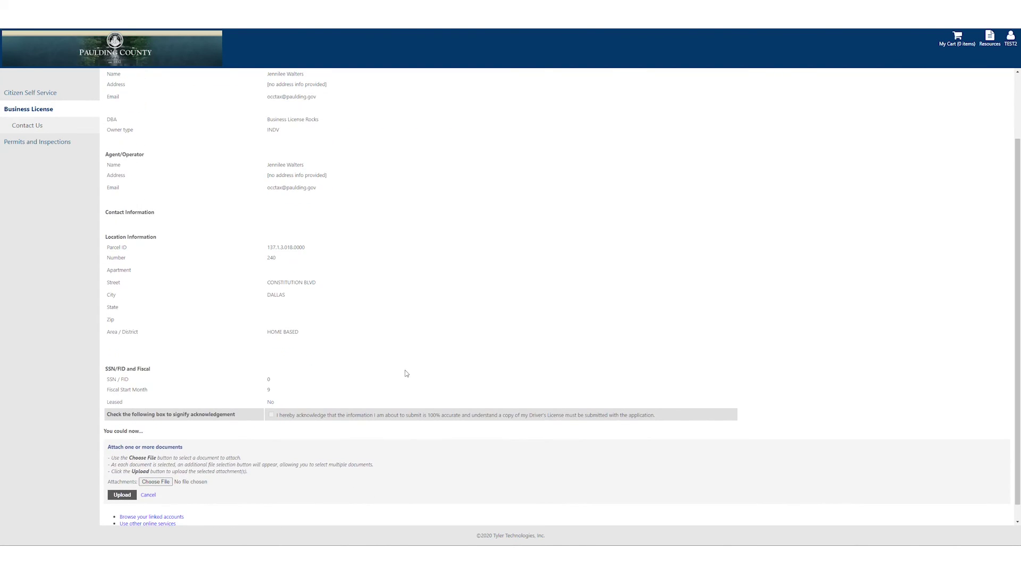
scroll(402, 375, up, 3)
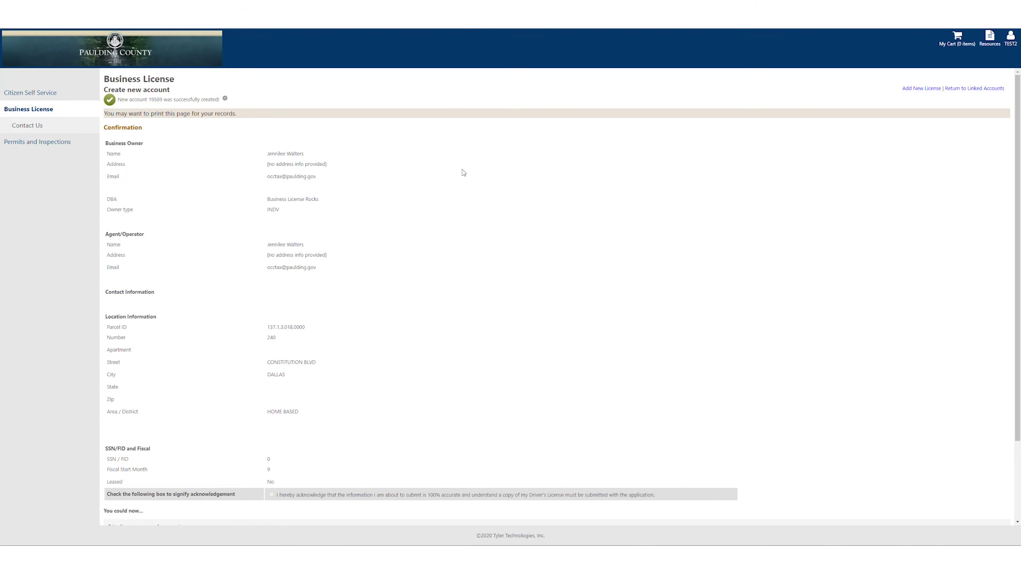
scroll(509, 285, down, 2)
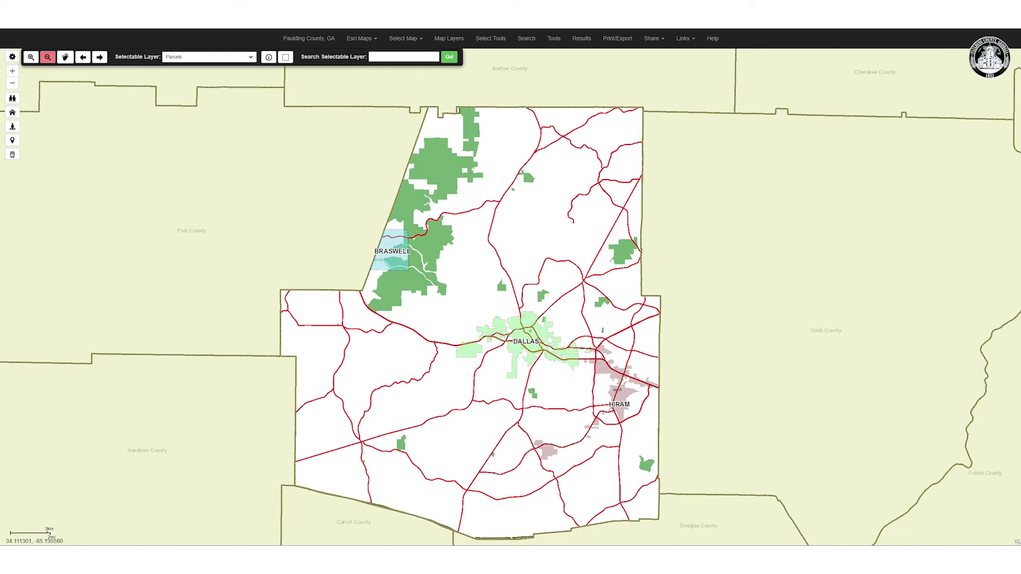
From the county site, open Business License's Business Types Checklist and its State License Required Home Office guide.
key(alt+Left)
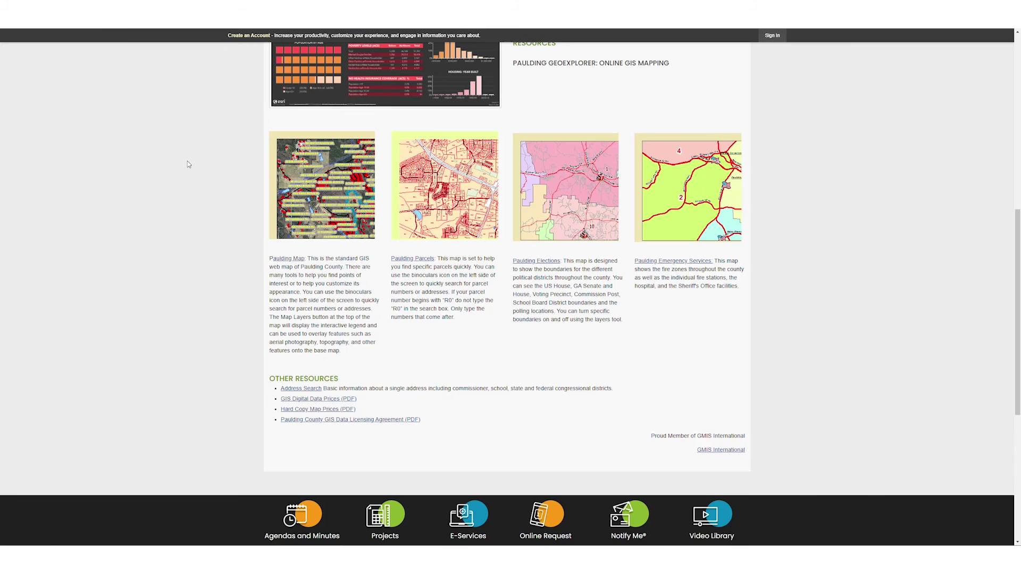
scroll(187, 164, up, 5)
scroll(187, 164, up, 2)
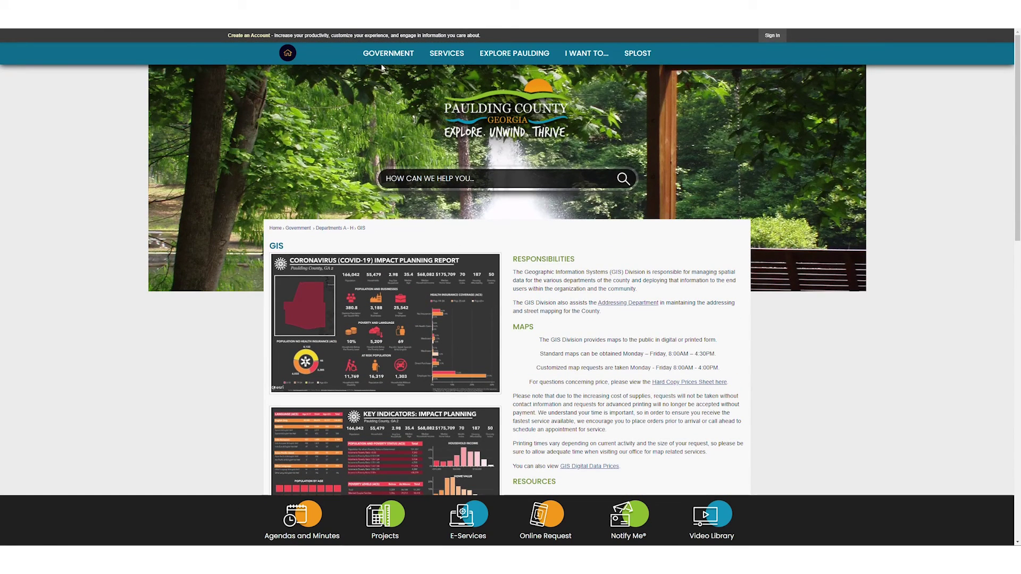
mouse_move(386, 60)
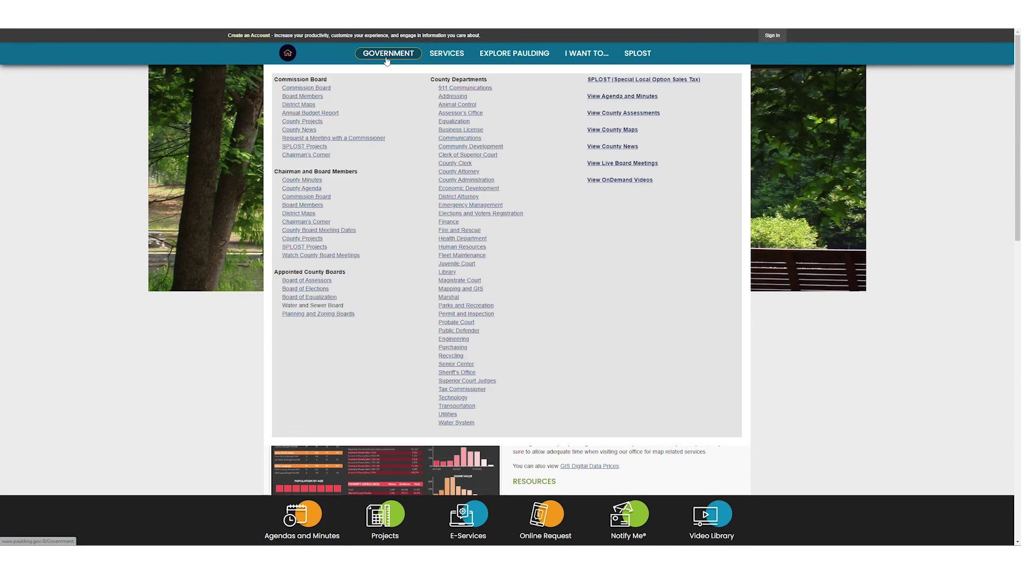
click(461, 130)
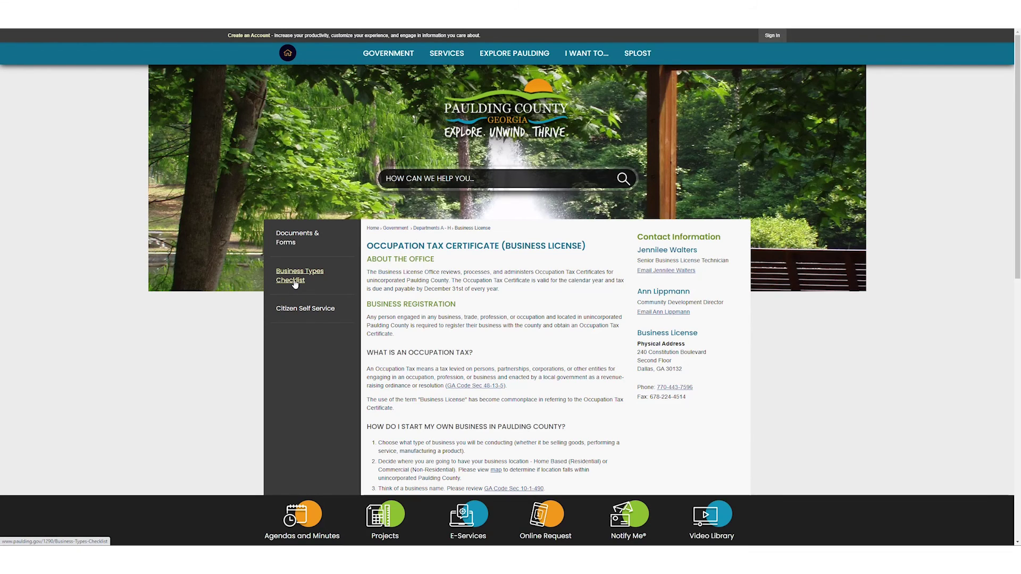
click(295, 285)
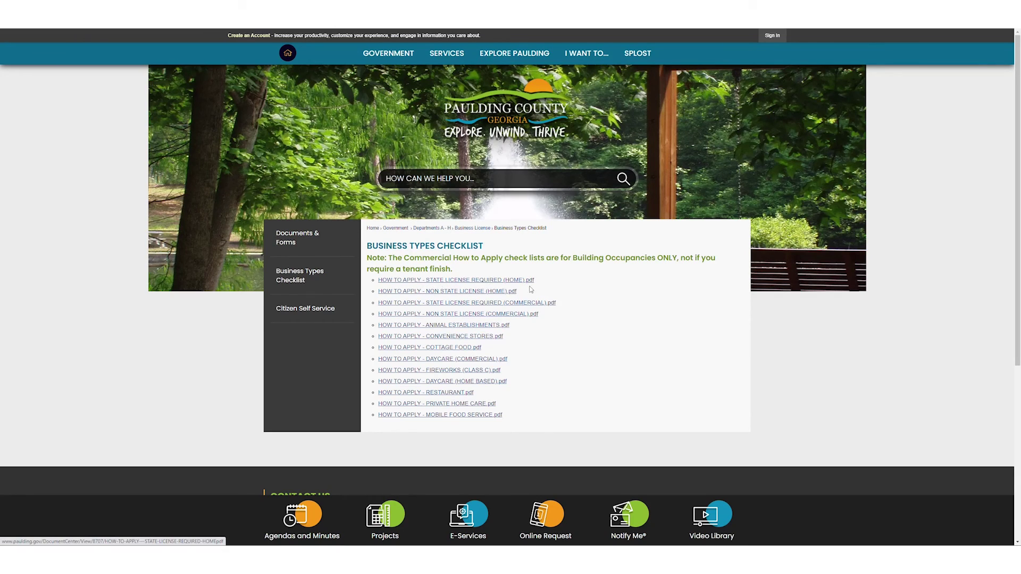
click(437, 280)
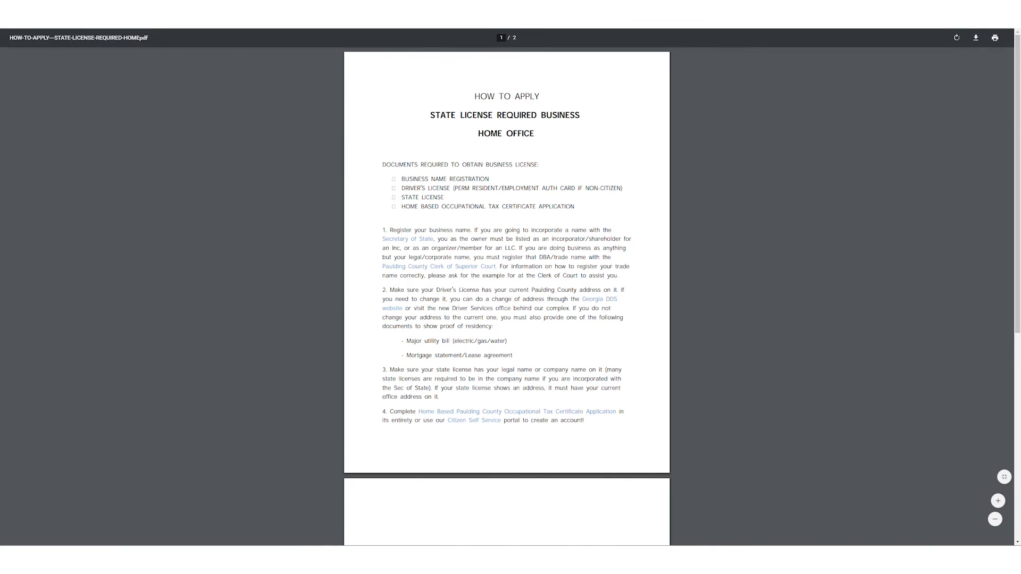
Go back from the home office PDF guide to the Business Types Checklist.
key(alt+Left)
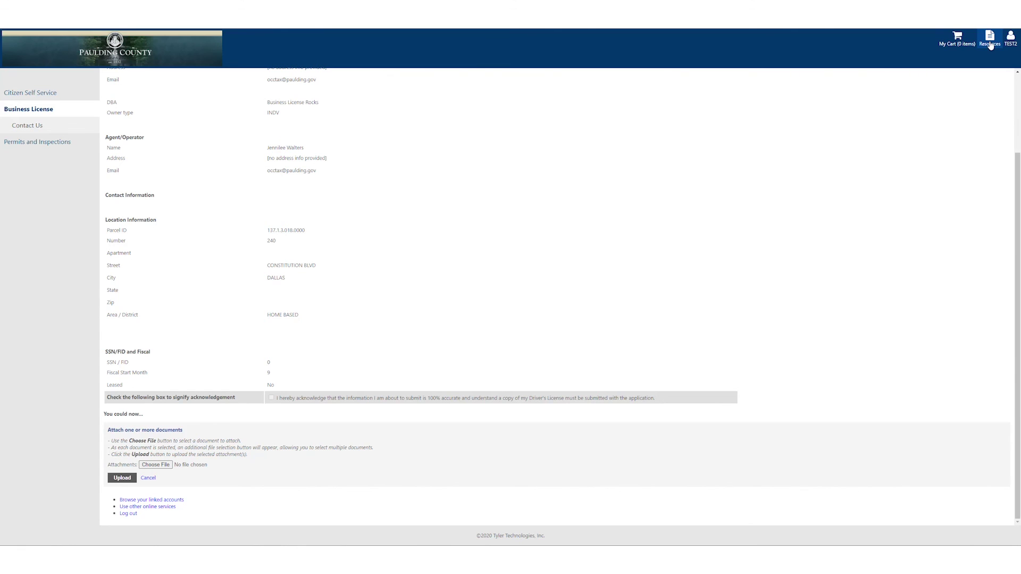
Browse the Resources menu's downloadable forms, then return to the top of the page.
click(989, 46)
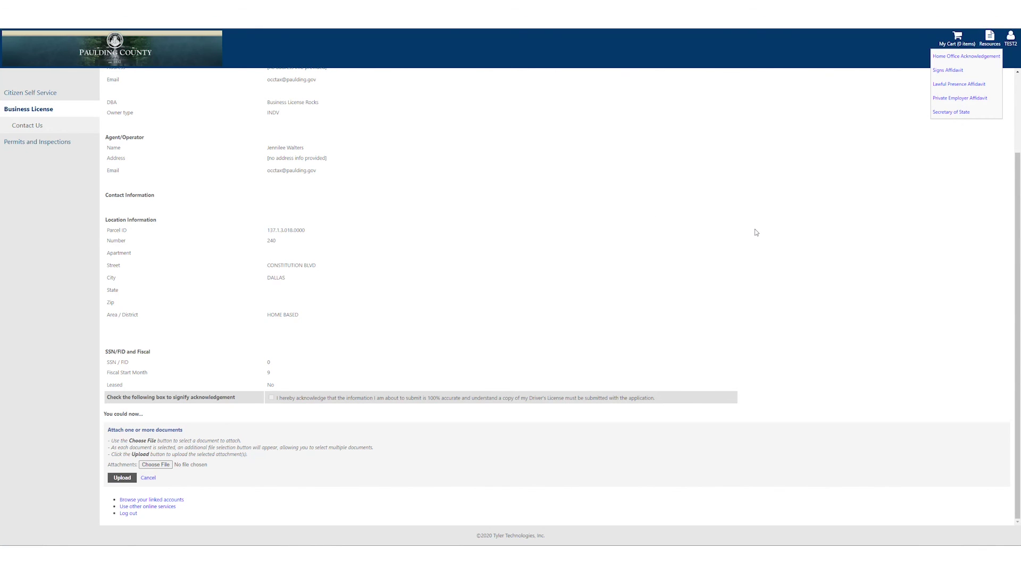
scroll(441, 332, up, 2)
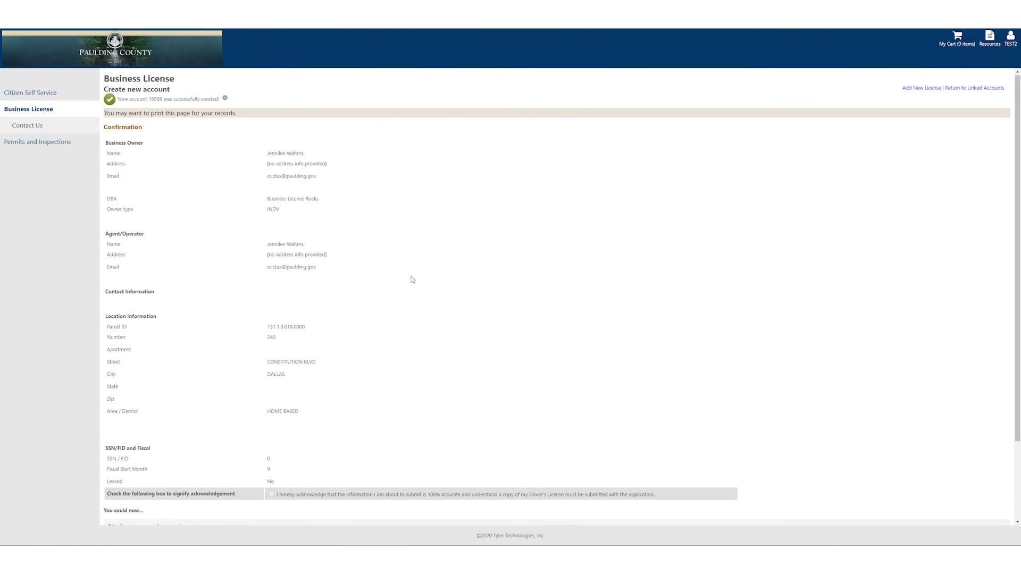
scroll(412, 280, down, 2)
scroll(425, 279, up, 2)
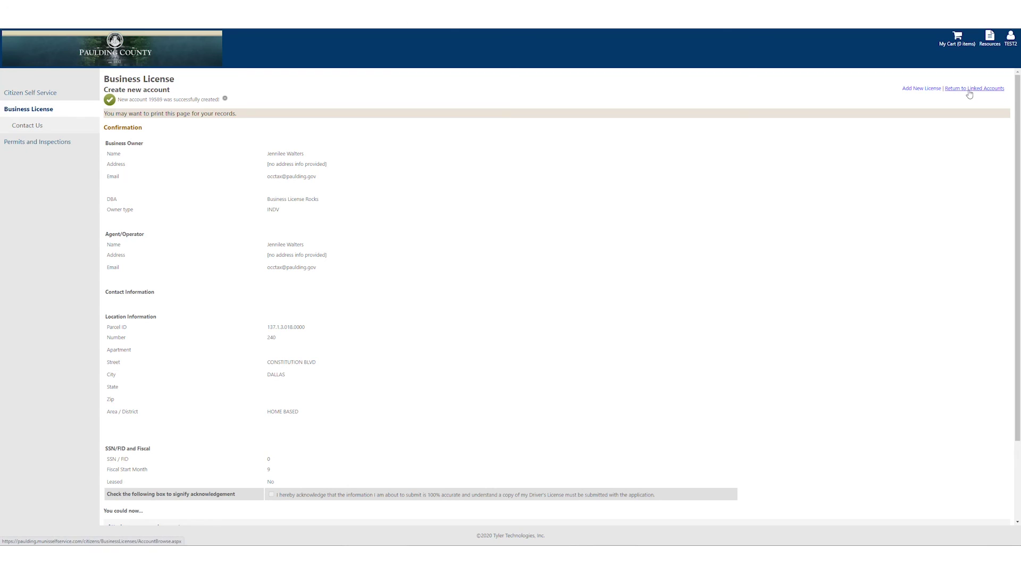
Start a new license application for the account, leaving the applicant's association unset.
click(912, 90)
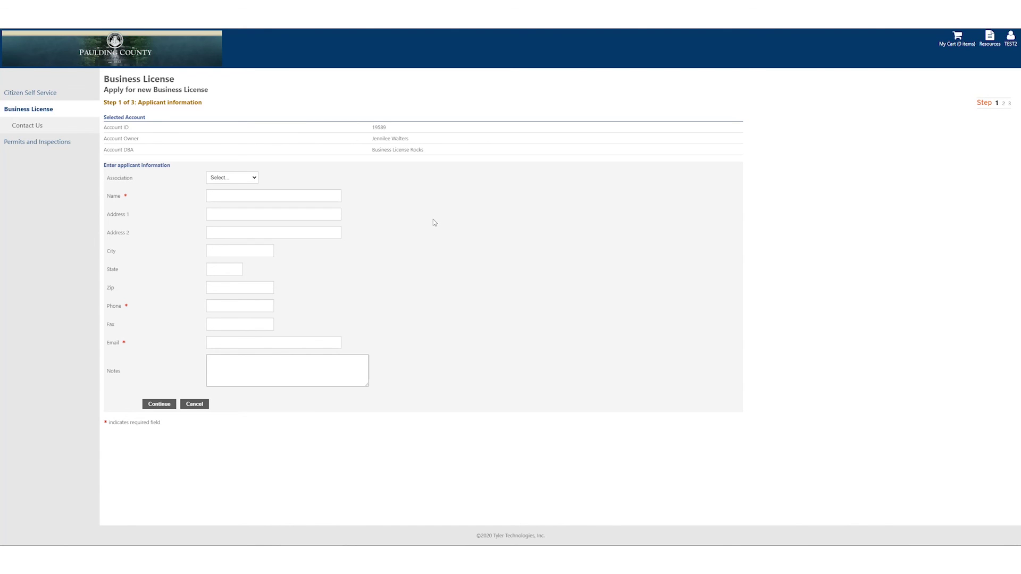
click(255, 179)
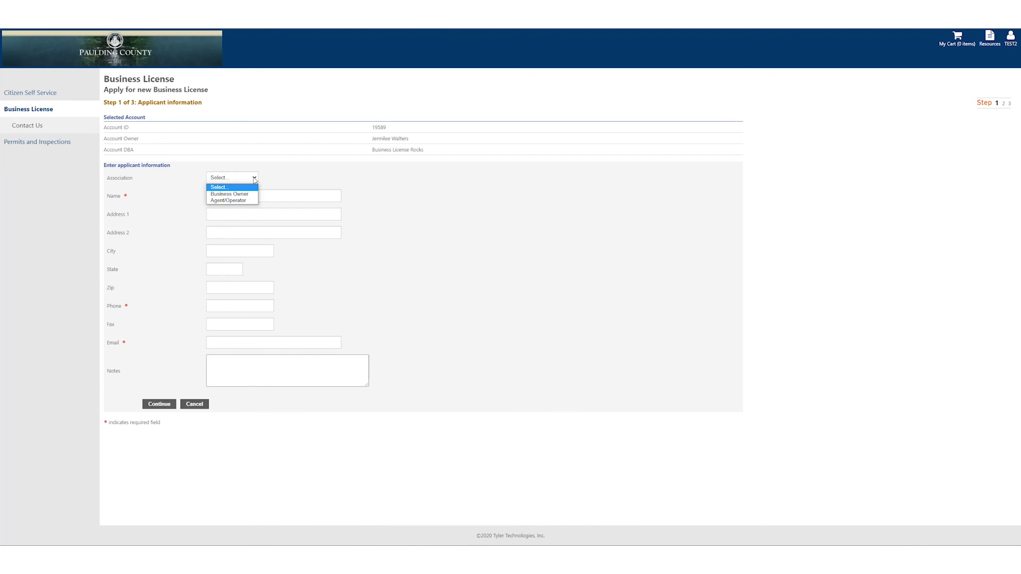
click(255, 179)
Enter the applicant's full name, phone number and e-mail address in the Step 1 fields.
click(247, 197)
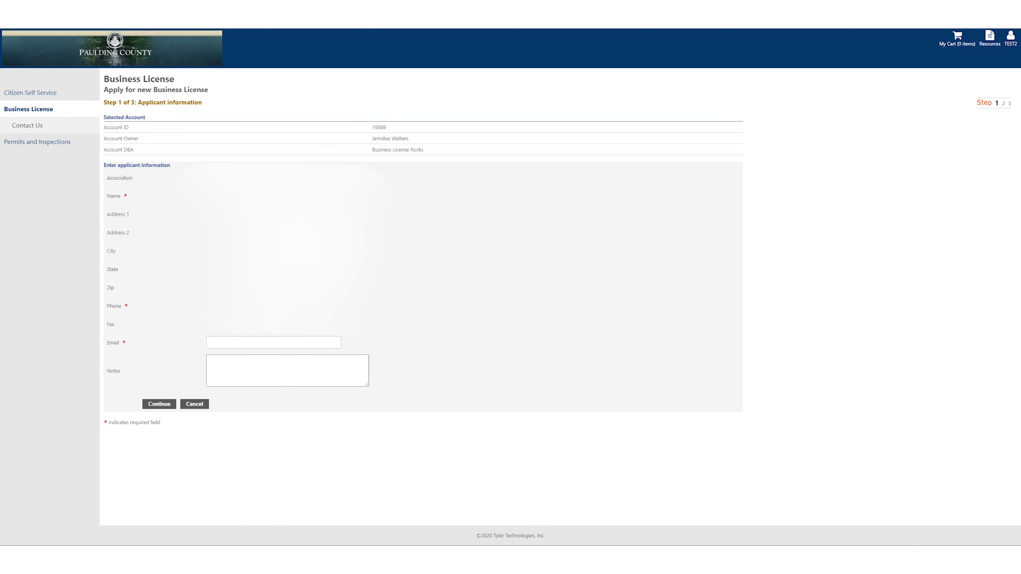
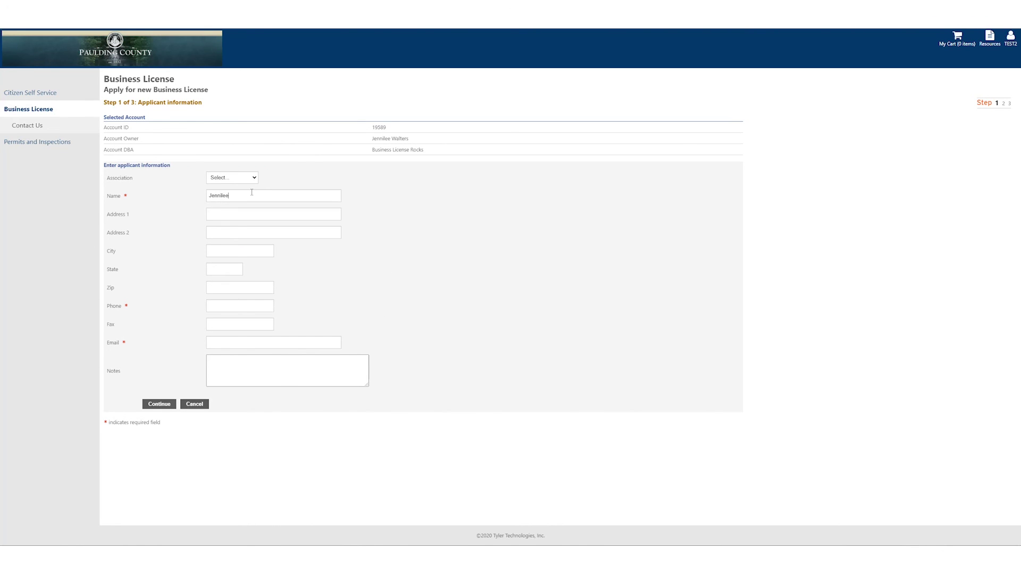
click(220, 306)
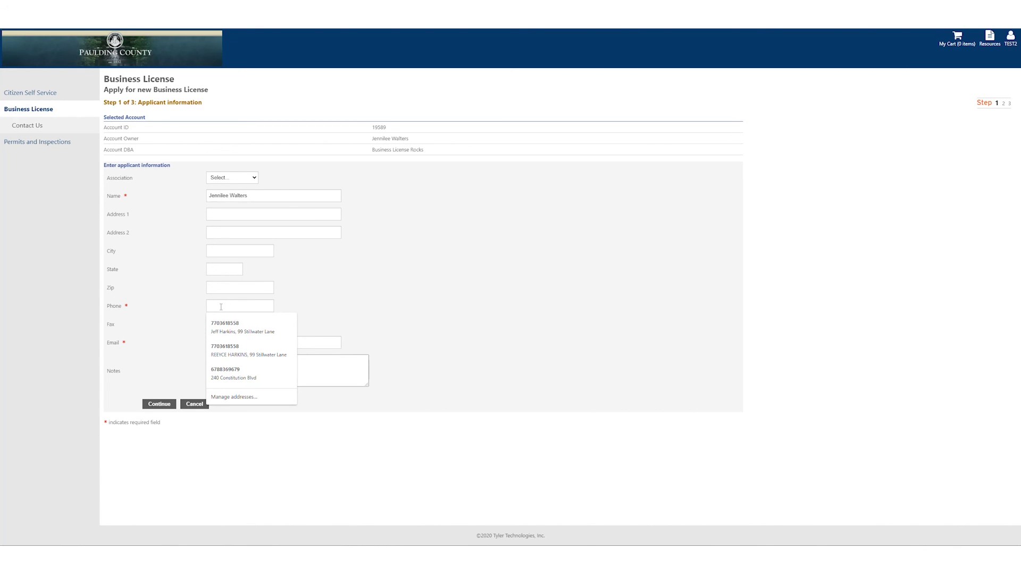
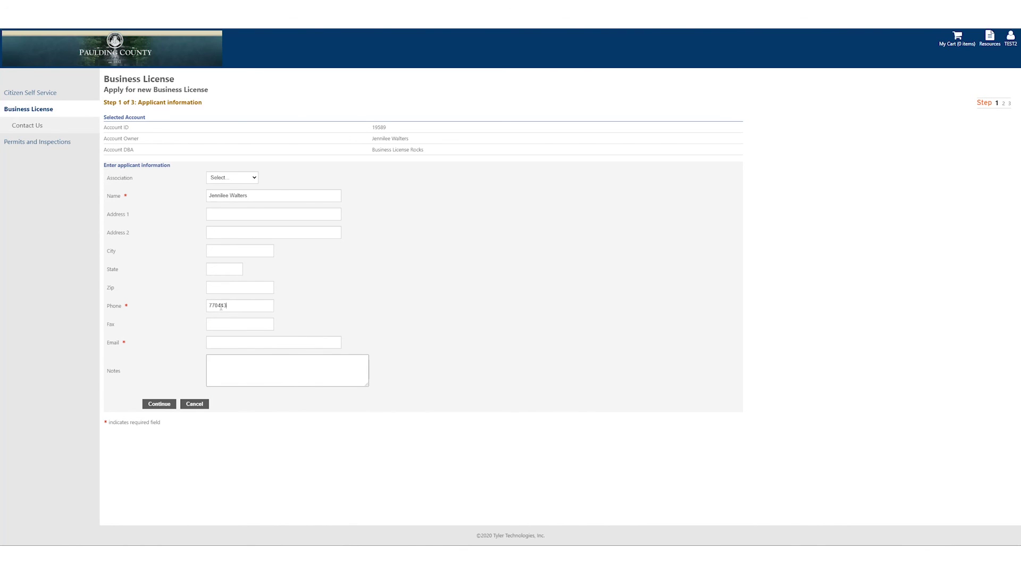
click(226, 343)
Continue to License information and choose ADMINISTRATIVE / WRITING SERVICES as the business category/type.
click(158, 404)
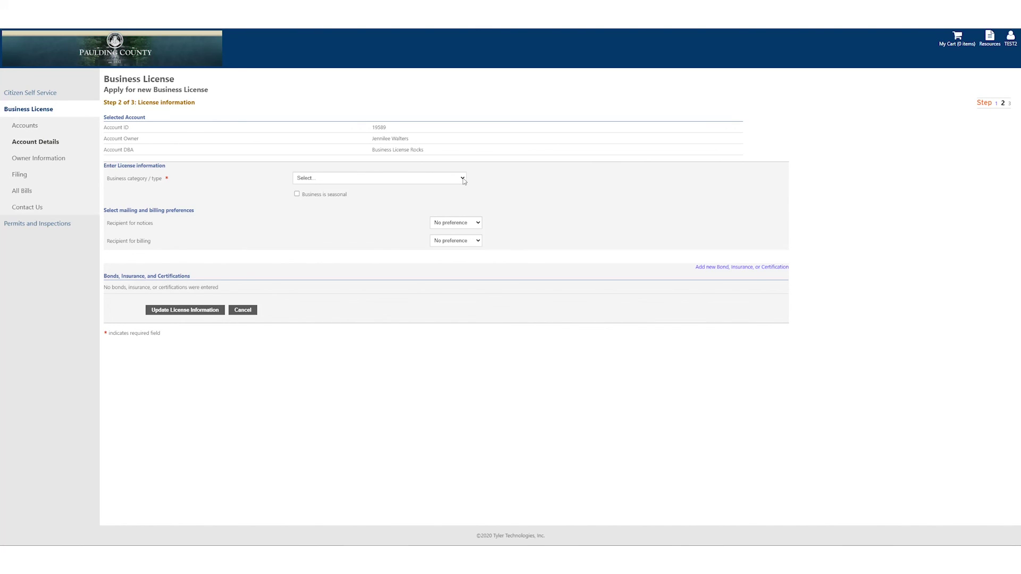
click(463, 178)
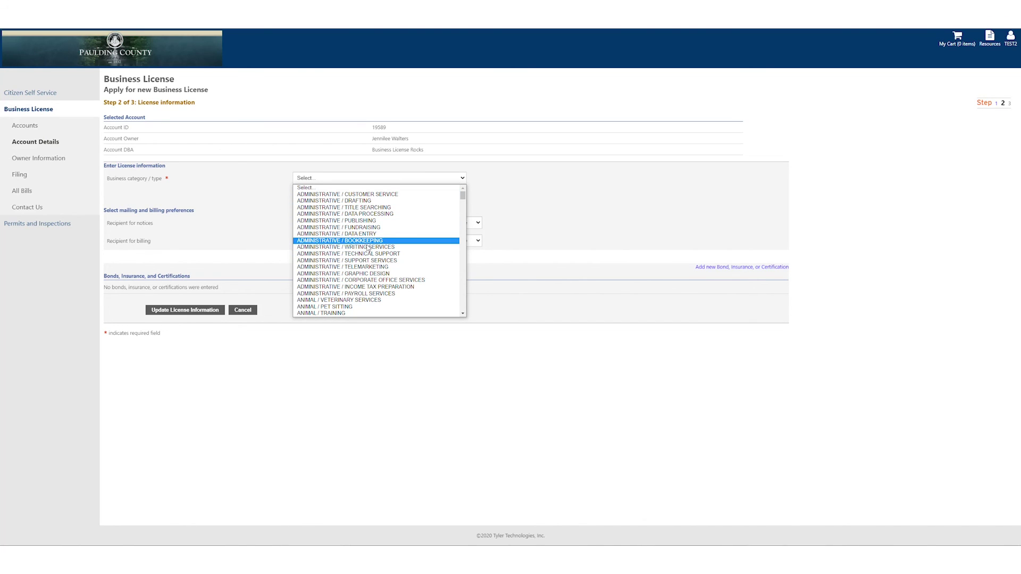
scroll(351, 249, down, 10)
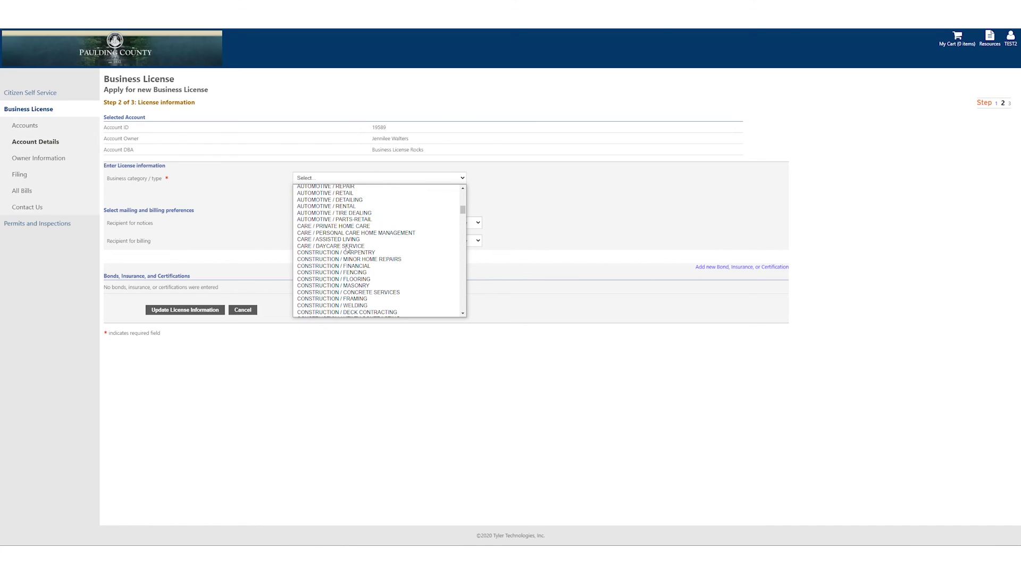
scroll(349, 249, down, 10)
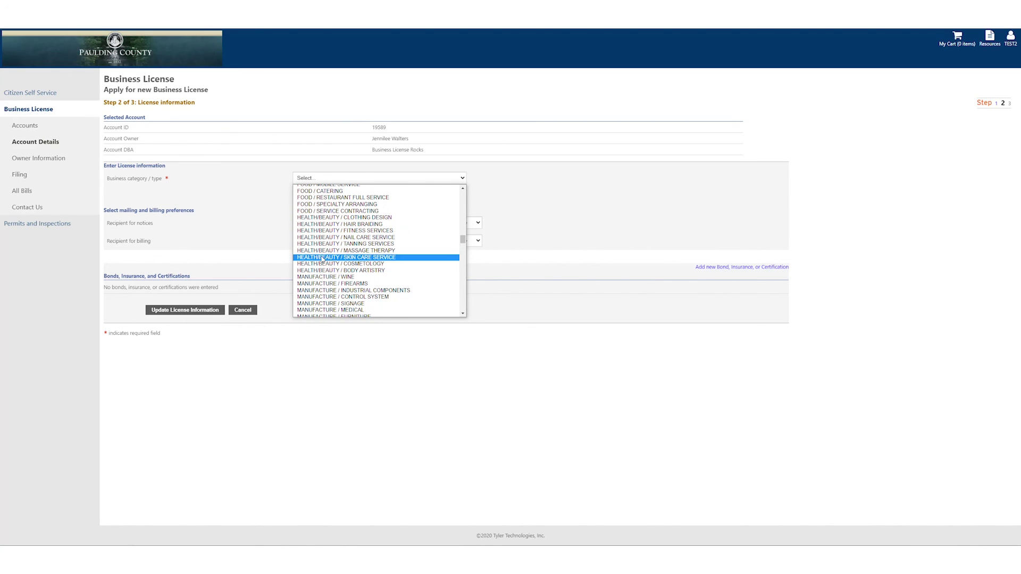
scroll(340, 260, up, 20)
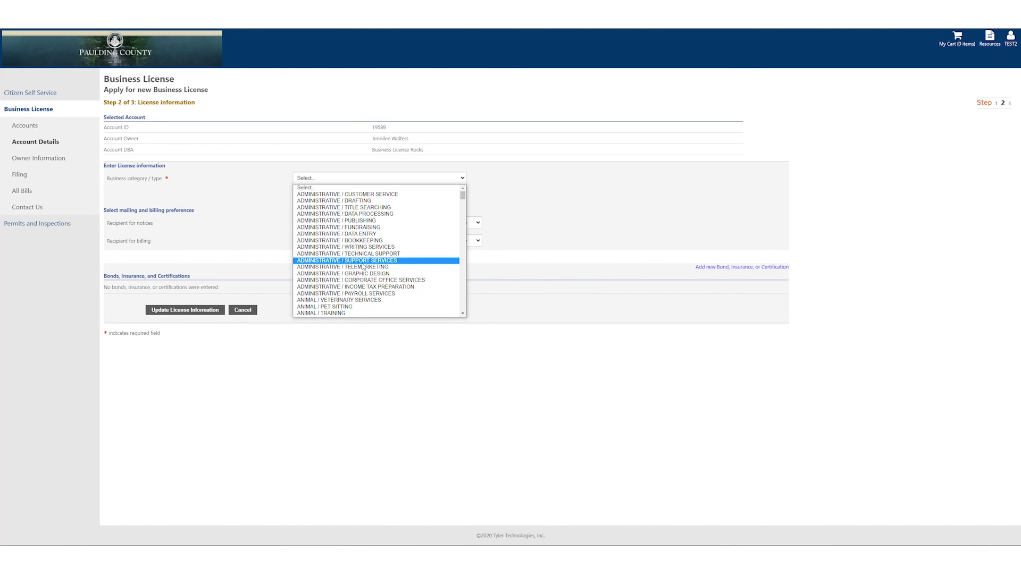
scroll(363, 267, down, 10)
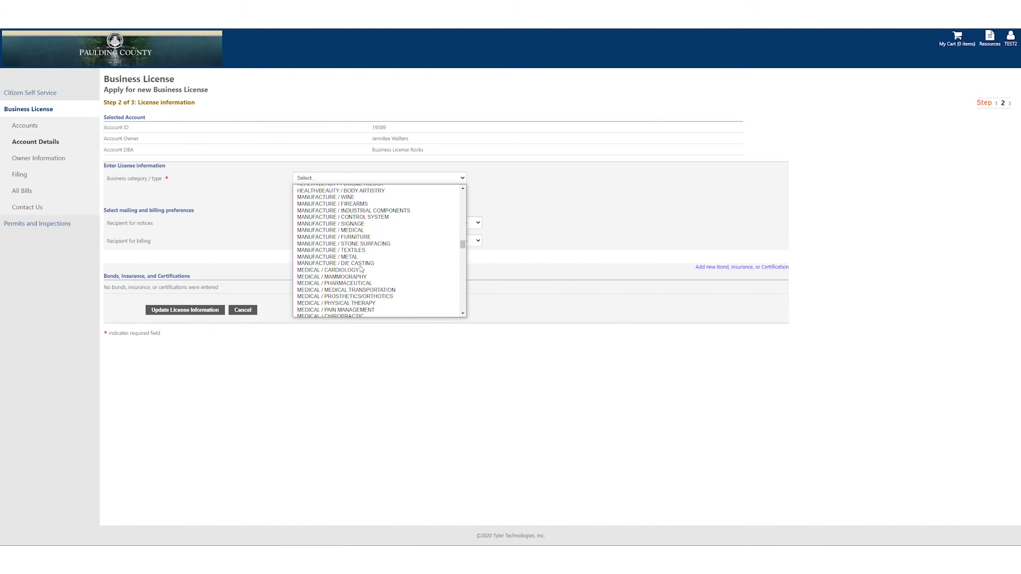
scroll(361, 270, down, 3)
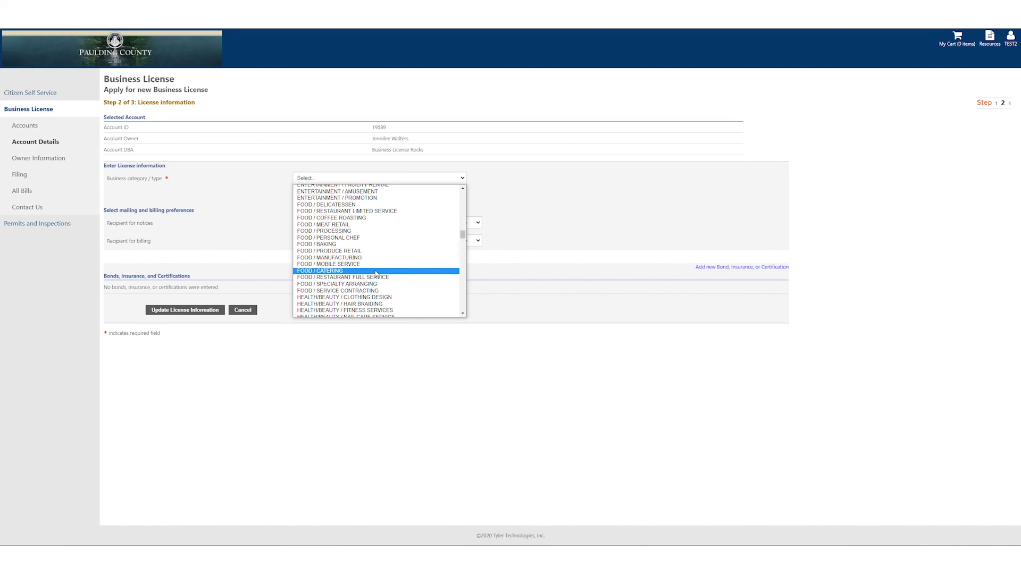
scroll(353, 271, down, 3)
scroll(353, 271, down, 10)
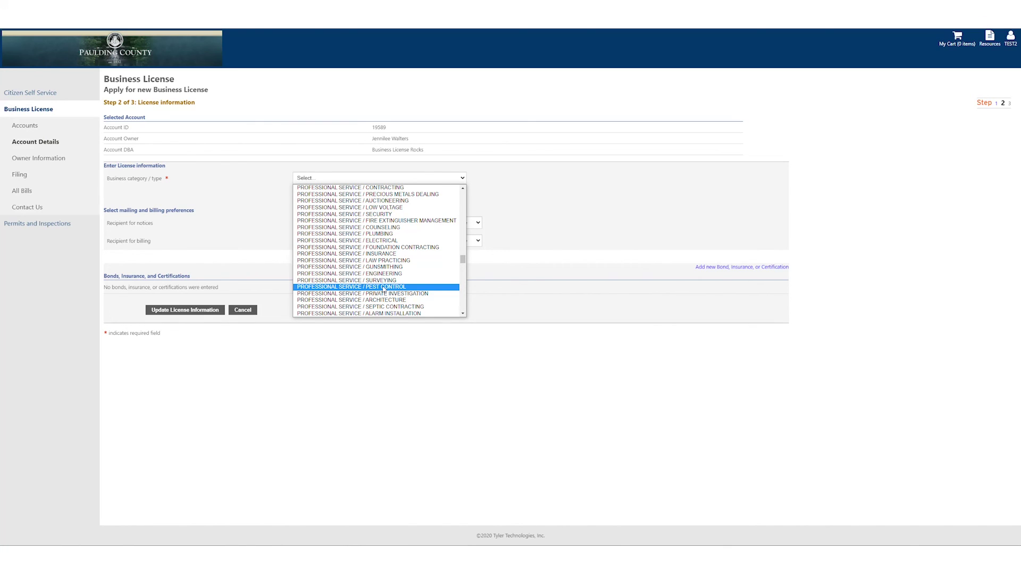
scroll(384, 289, up, 4)
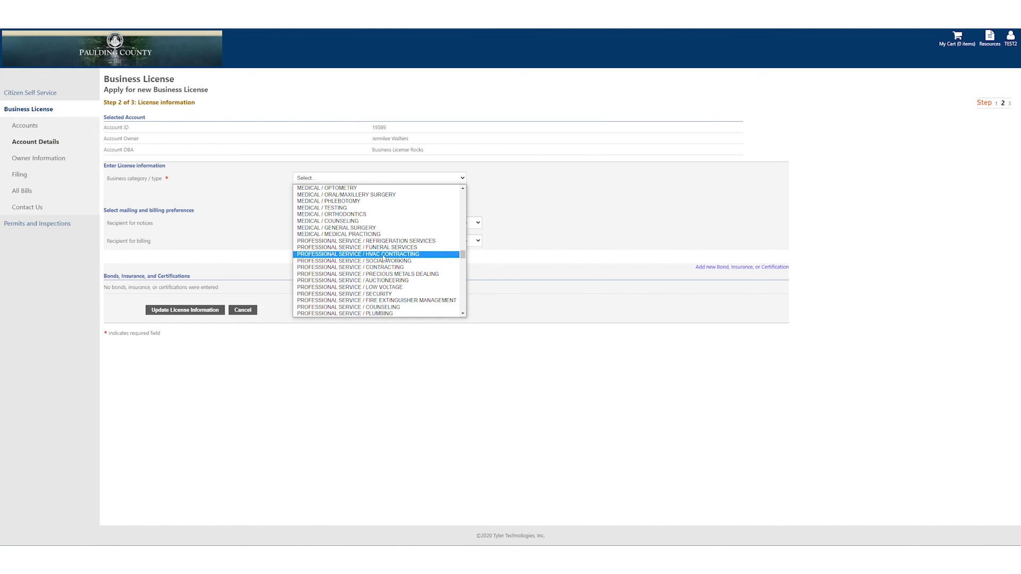
scroll(349, 269, up, 10)
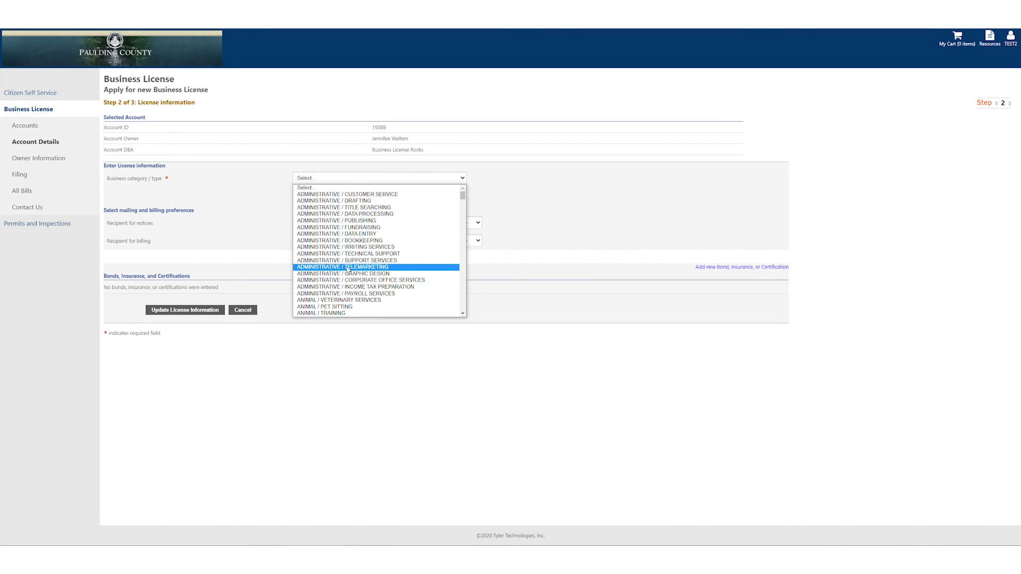
click(355, 247)
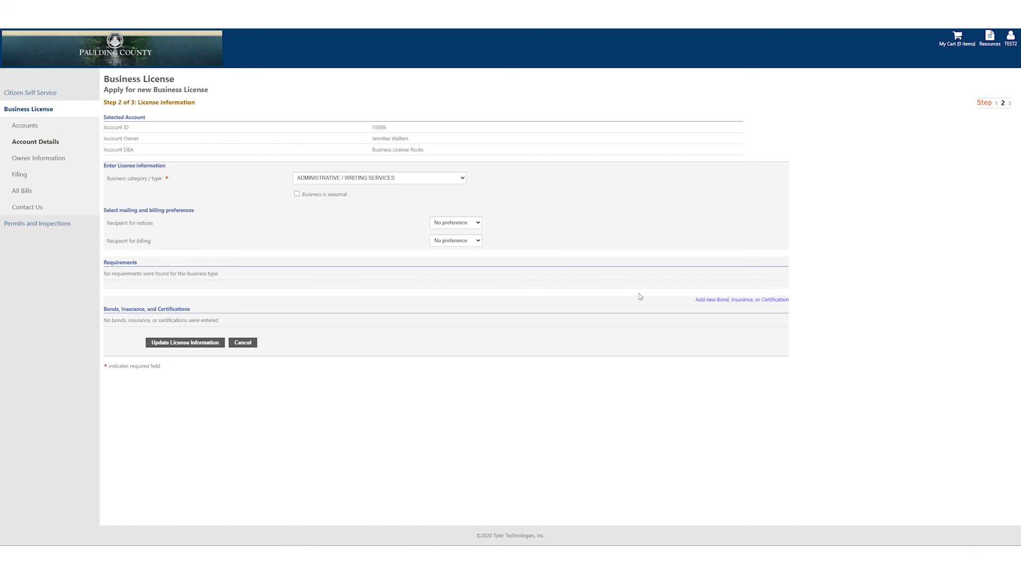
Add and save a Certification record with the owner as company, policy 000, issued 09/24/2020.
click(738, 301)
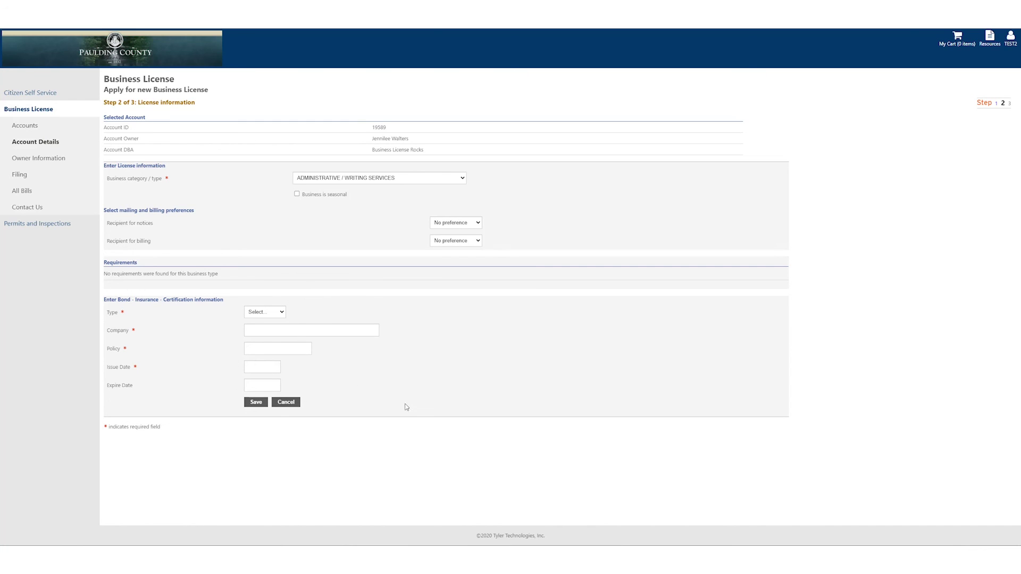
click(282, 314)
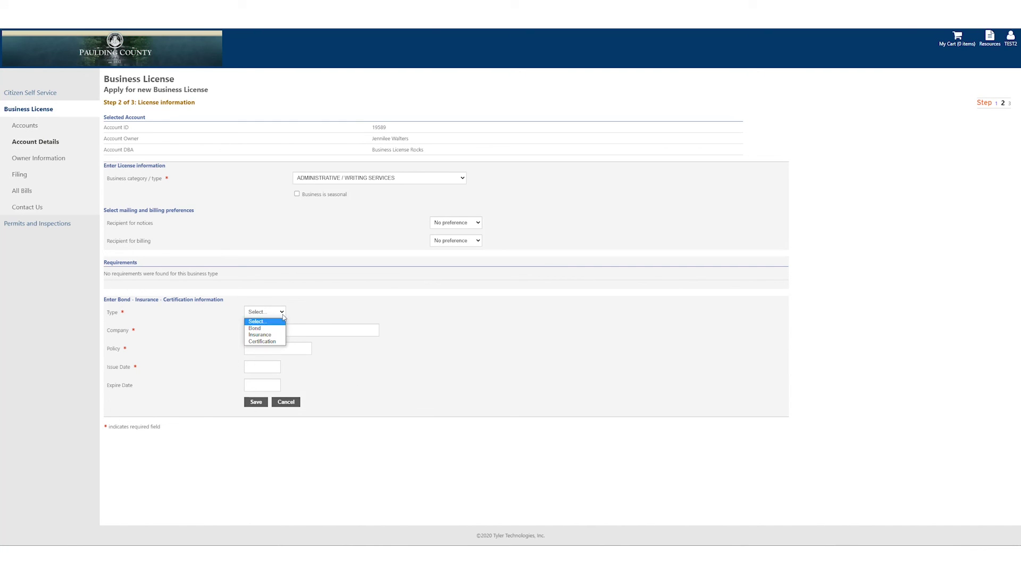
click(254, 342)
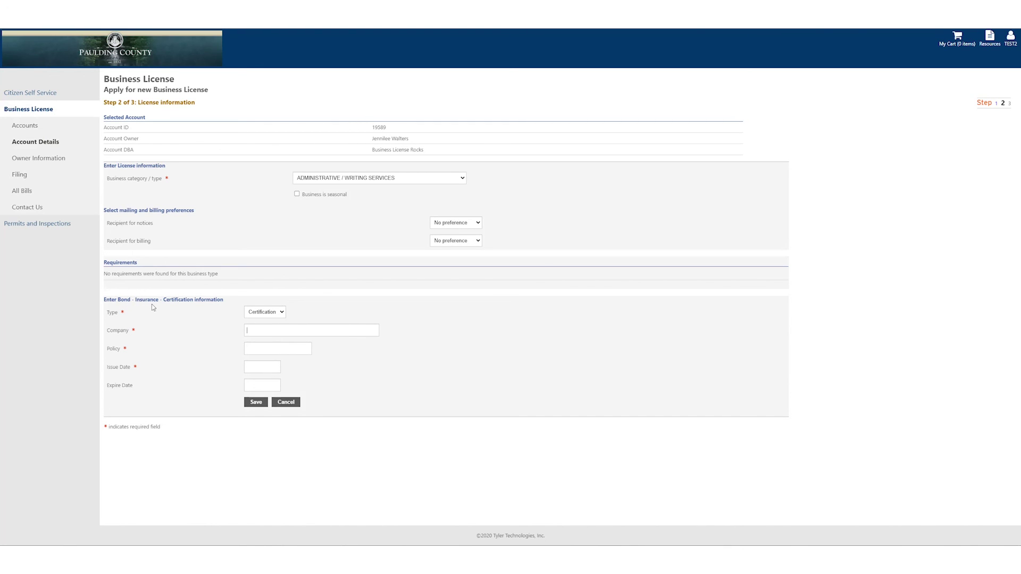
click(277, 330)
text(000)
key(Tab)
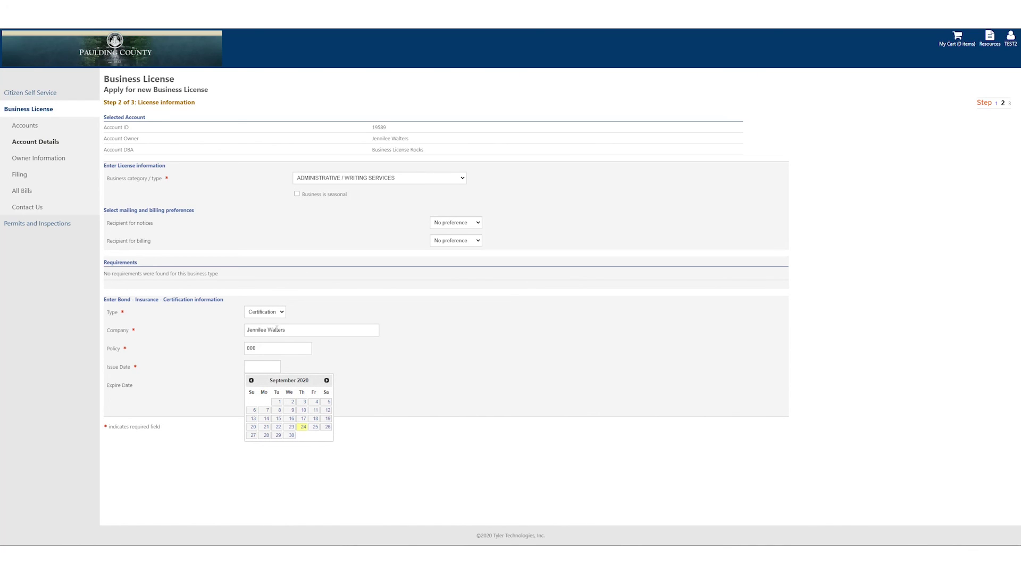
click(303, 428)
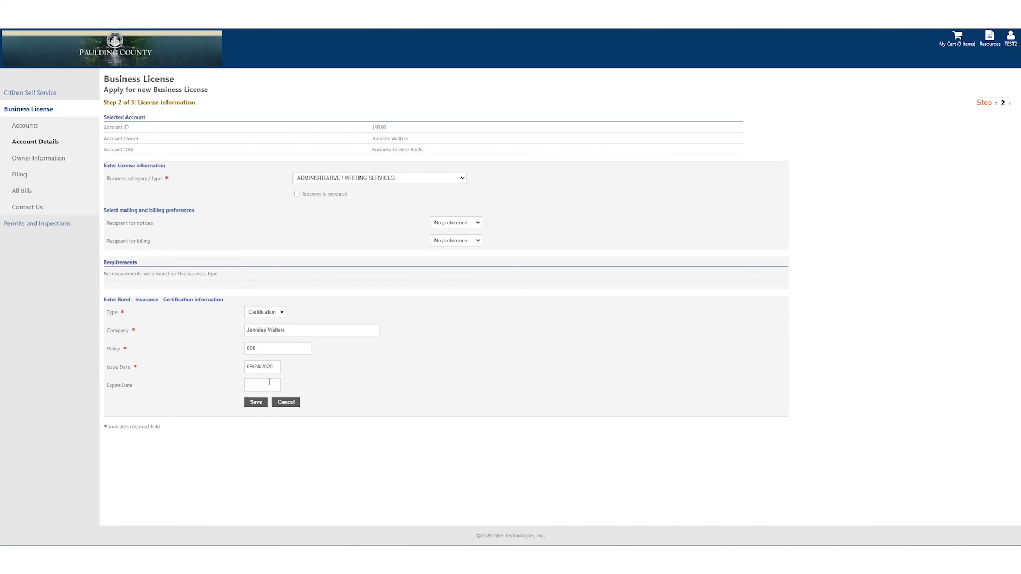
click(256, 402)
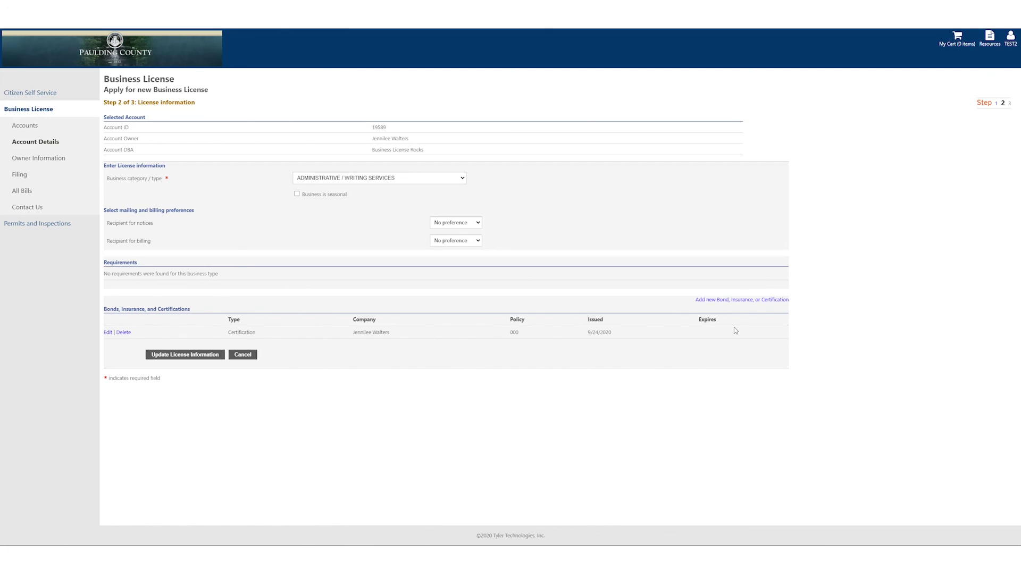
Save the Writing Services license information and continue to the Step 3 review.
click(187, 354)
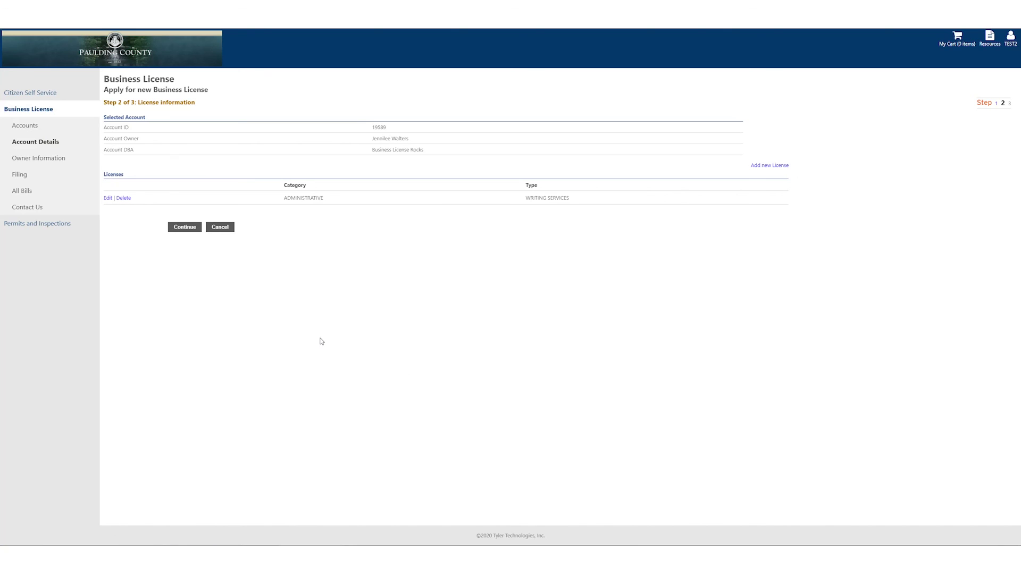
click(185, 228)
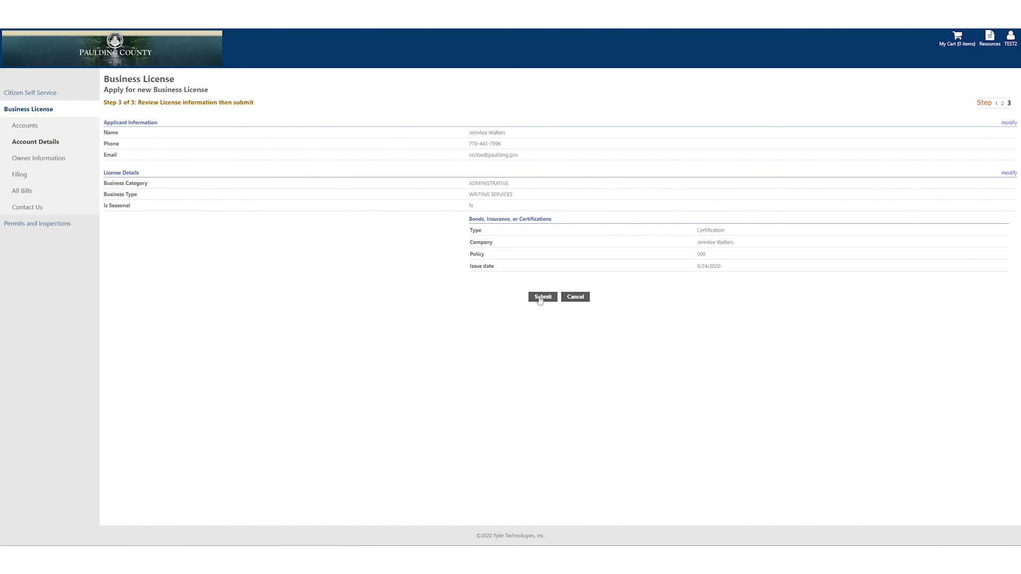
Submit the business license application from the review page.
click(540, 299)
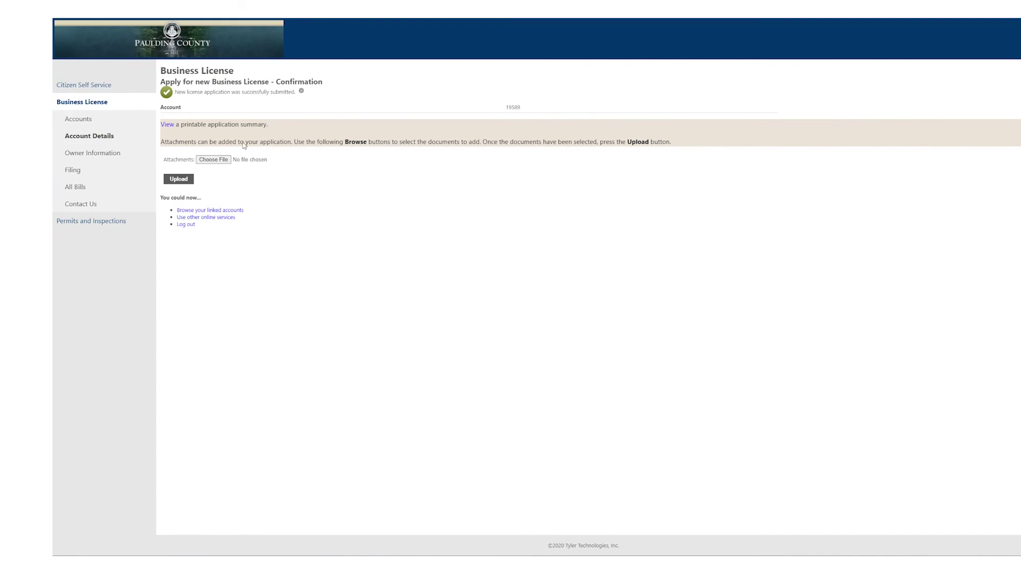
View the printable application summary, then close its tab.
click(167, 125)
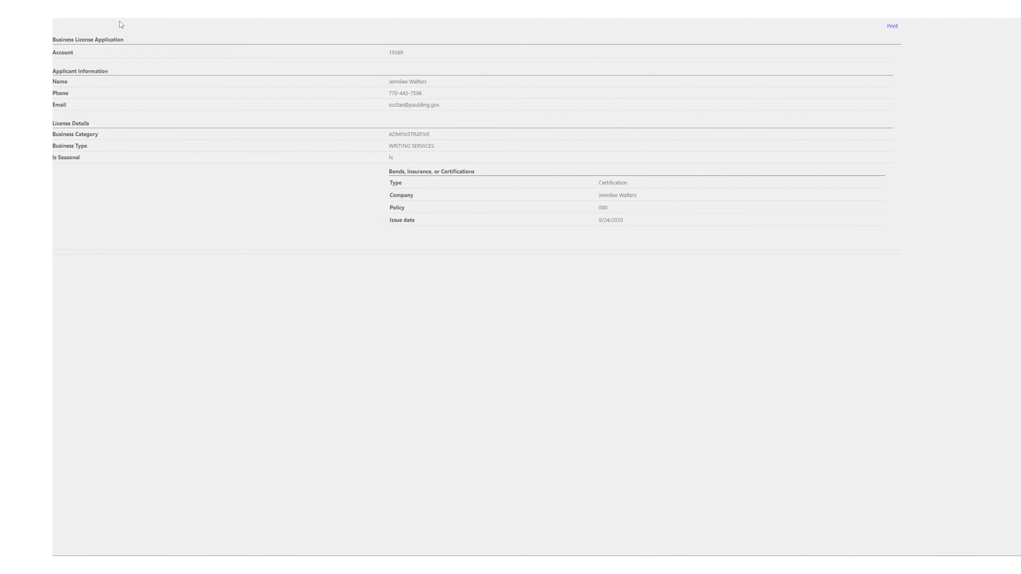
key(ctrl+w)
Return to the submission confirmation, begin attaching a document, then head to the Business License Accounts page.
click(201, 4)
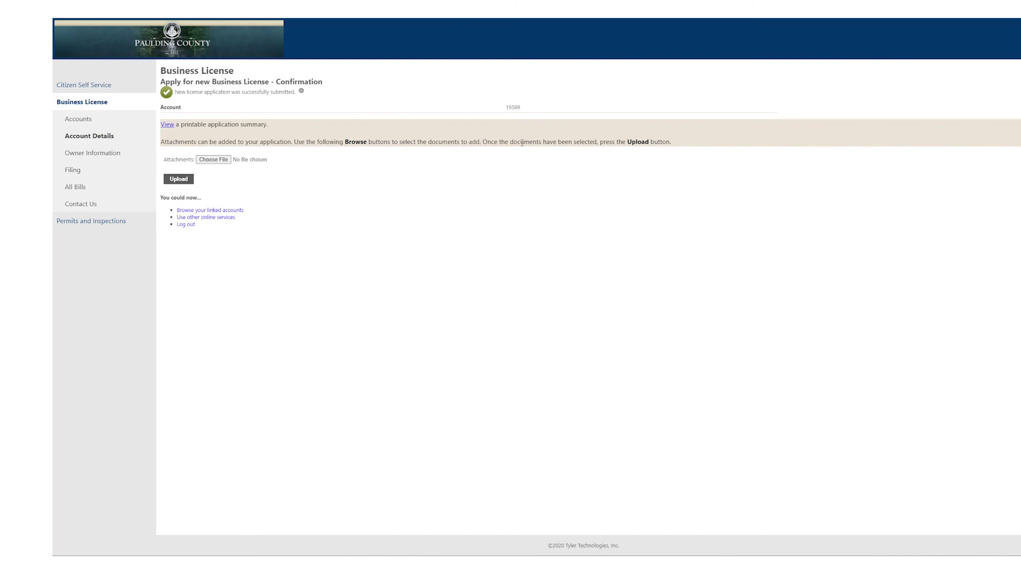
click(208, 163)
click(78, 122)
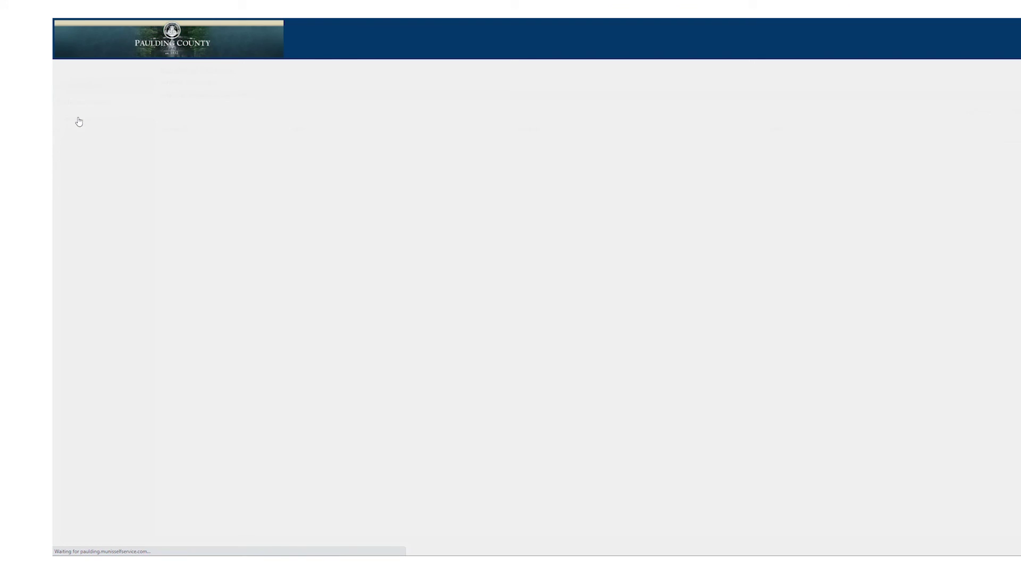